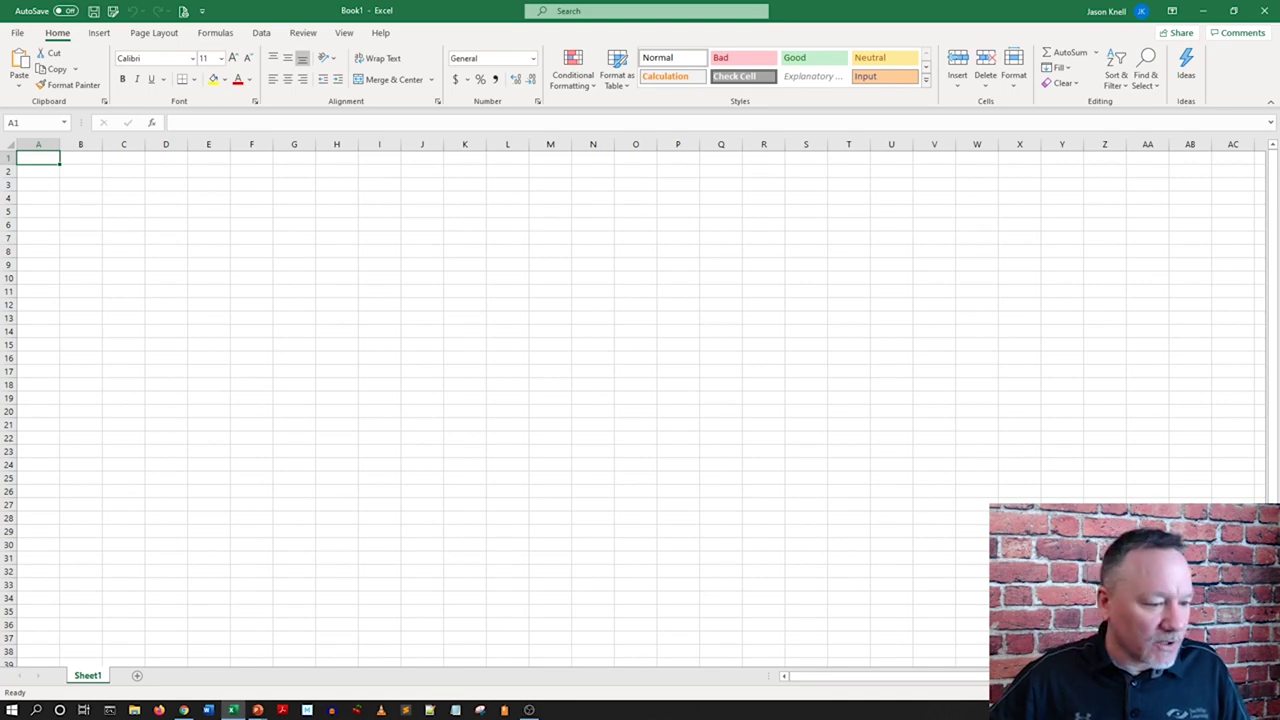
Step: Apply the Accounting number format to the entire worksheet
scroll(640, 400, up, 4)
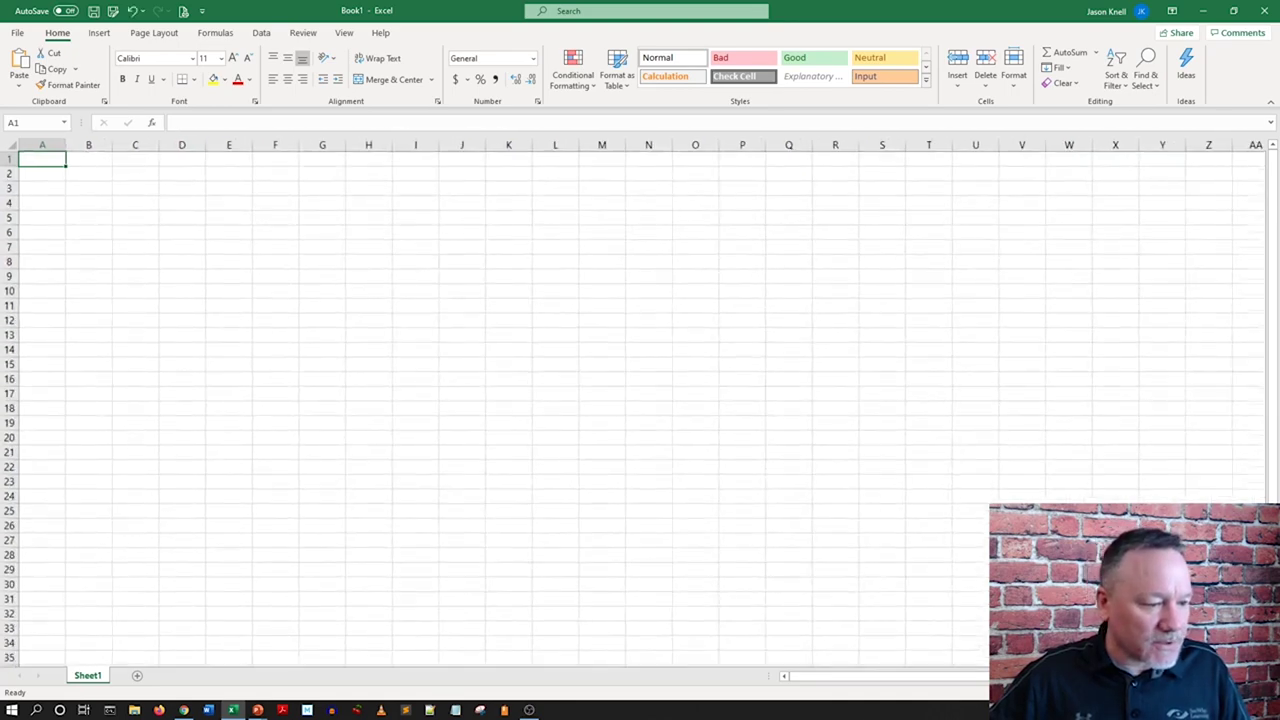
scroll(640, 400, up, 5)
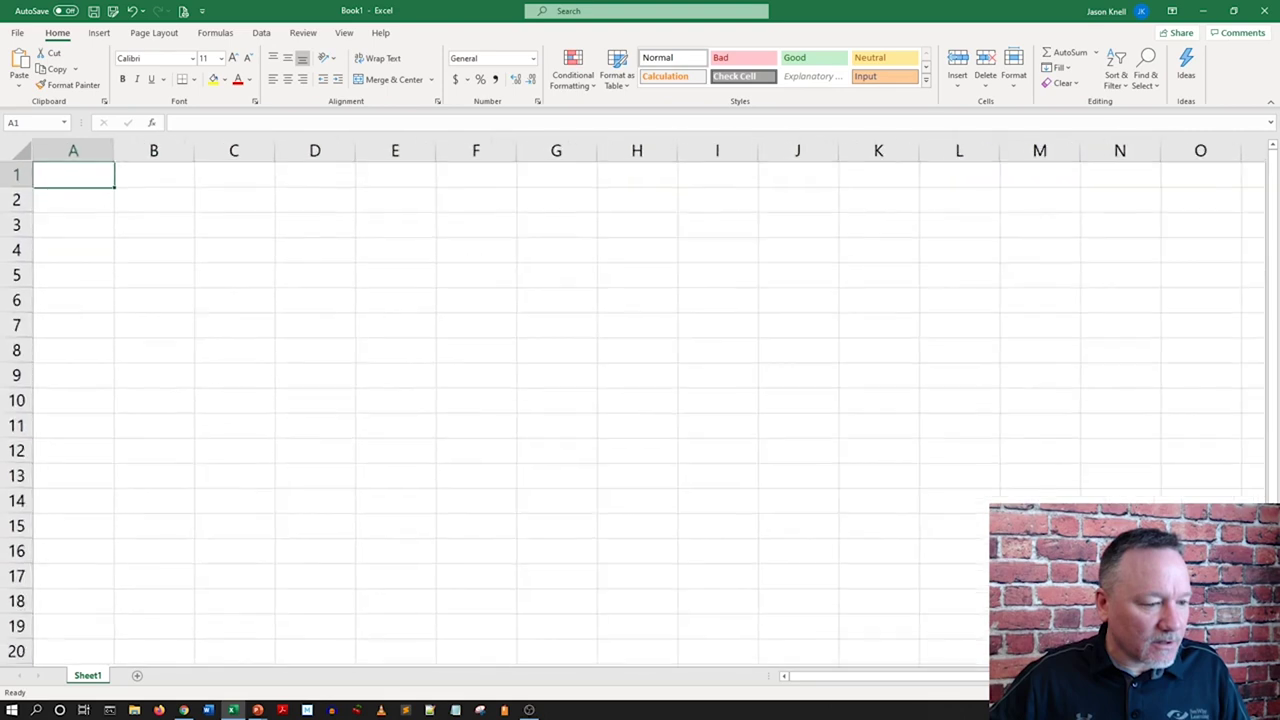
scroll(640, 400, up, 1)
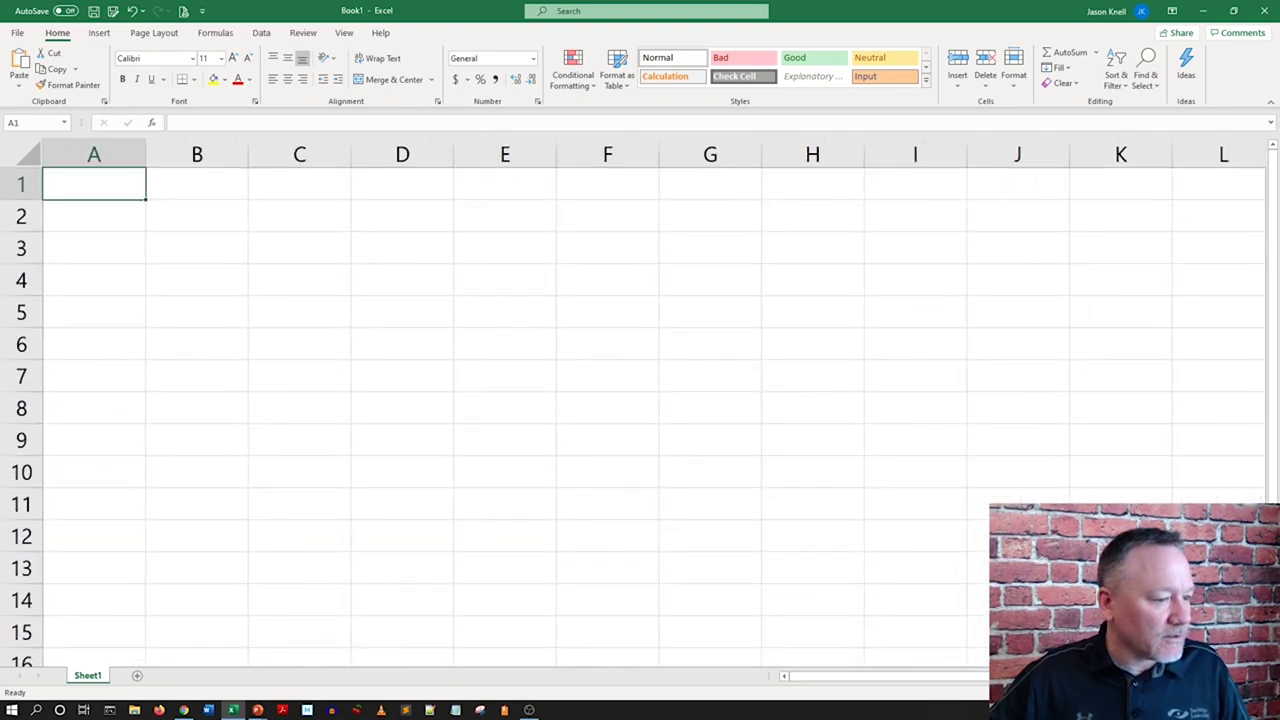
scroll(640, 400, up, 1)
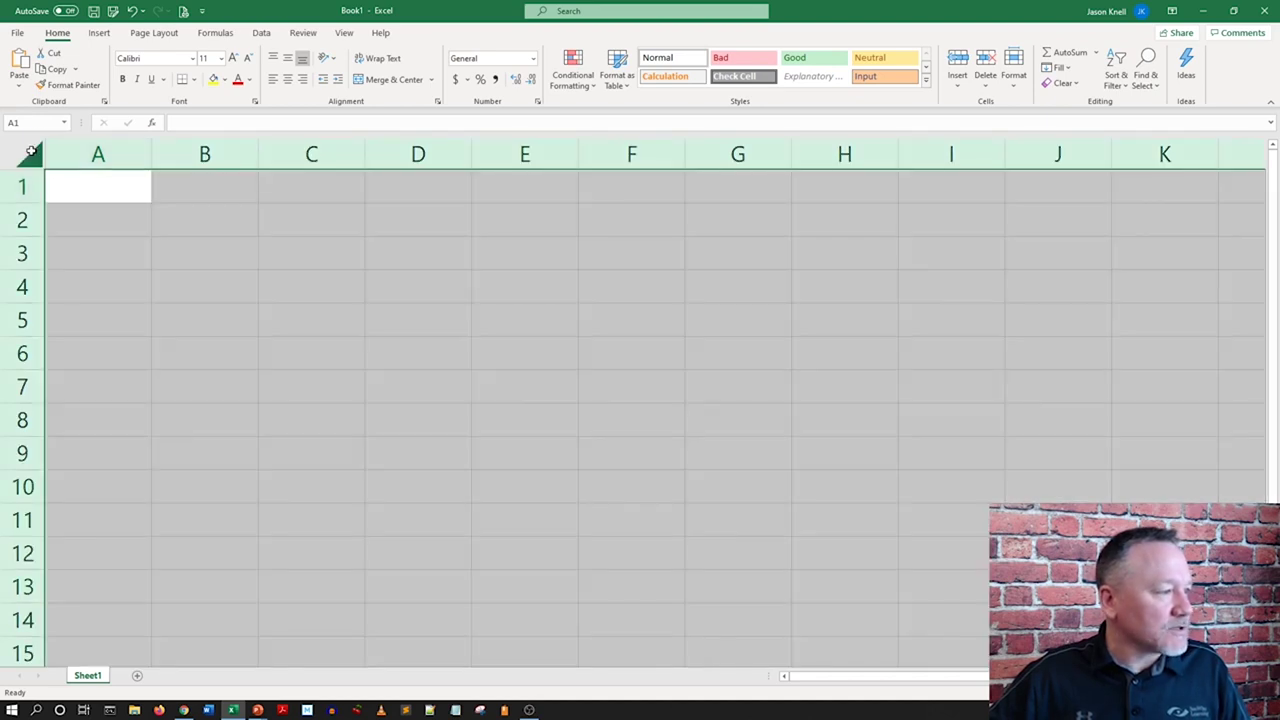
click(30, 152)
click(457, 80)
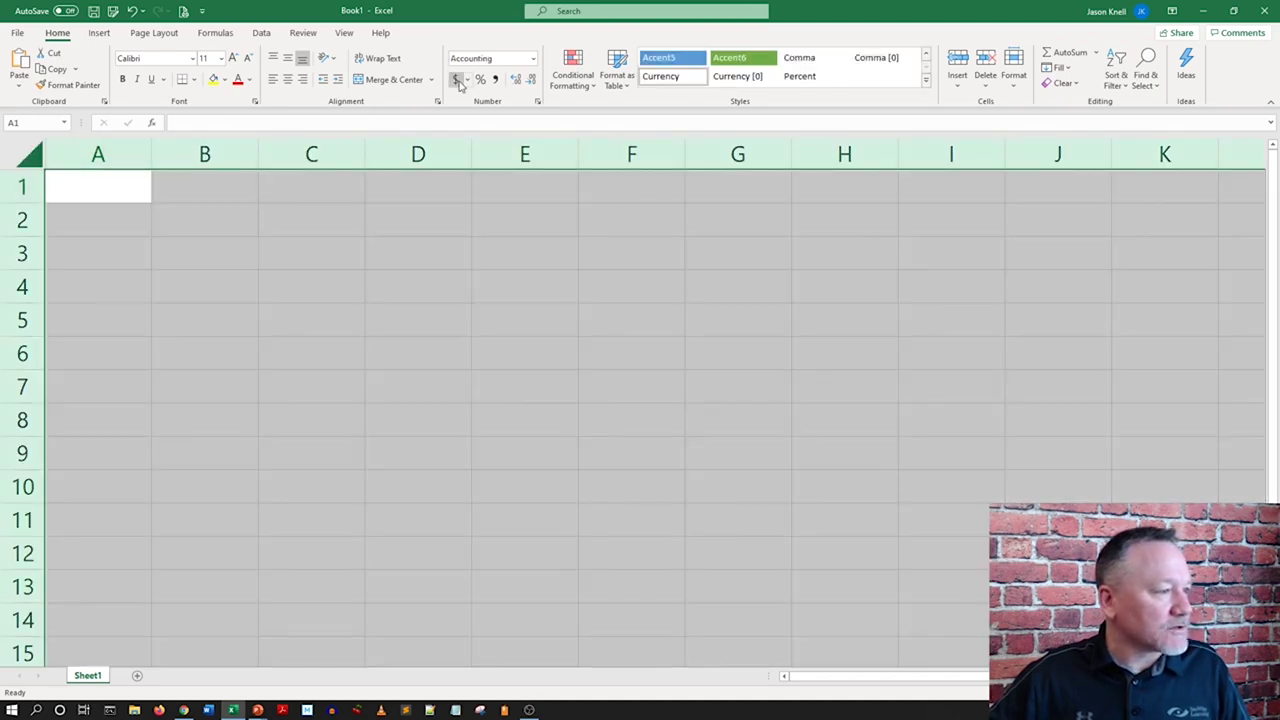
Step: Enter the label "Invested:" in B2, the amount 100 in C2 and "per month" in D2
click(210, 221)
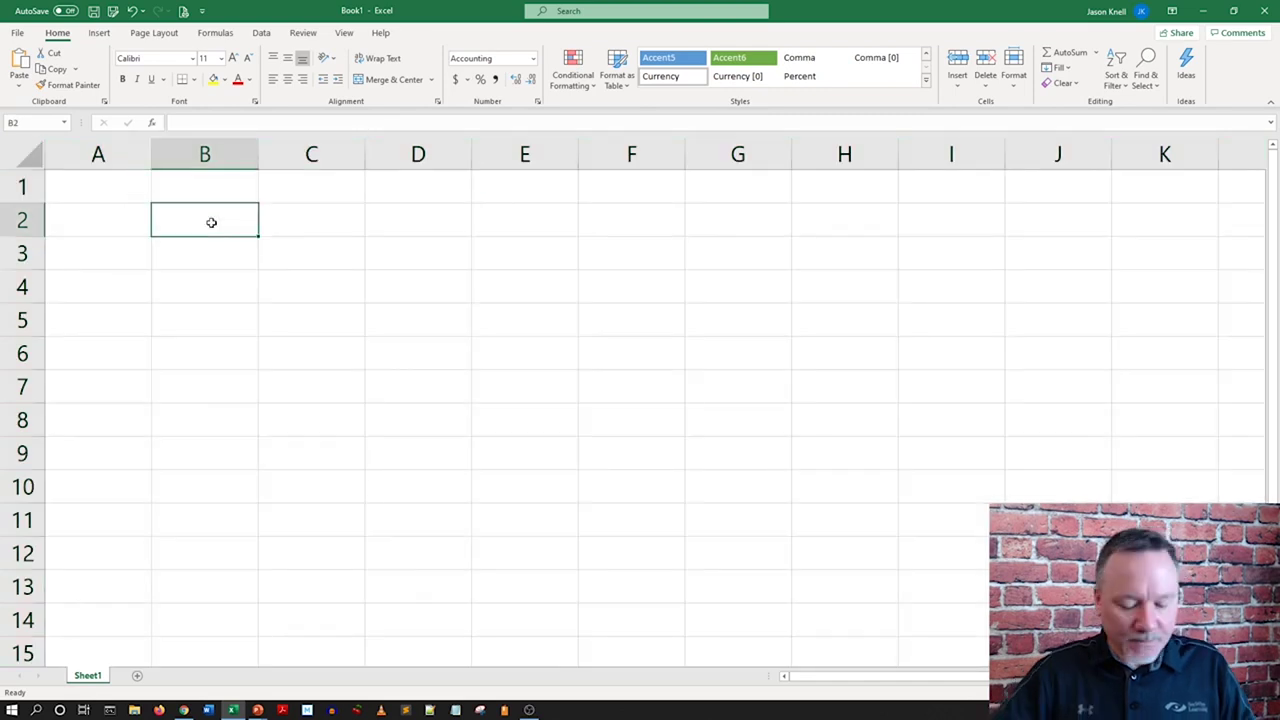
text(Invested:)
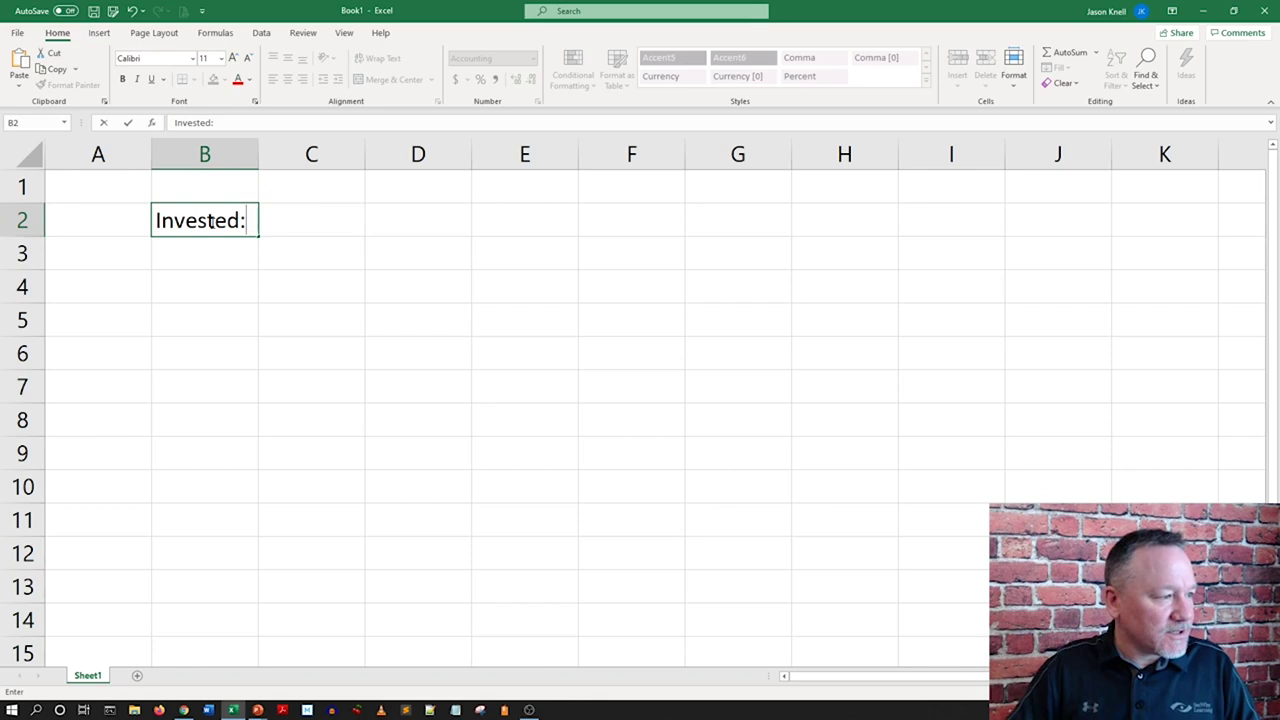
key(Tab)
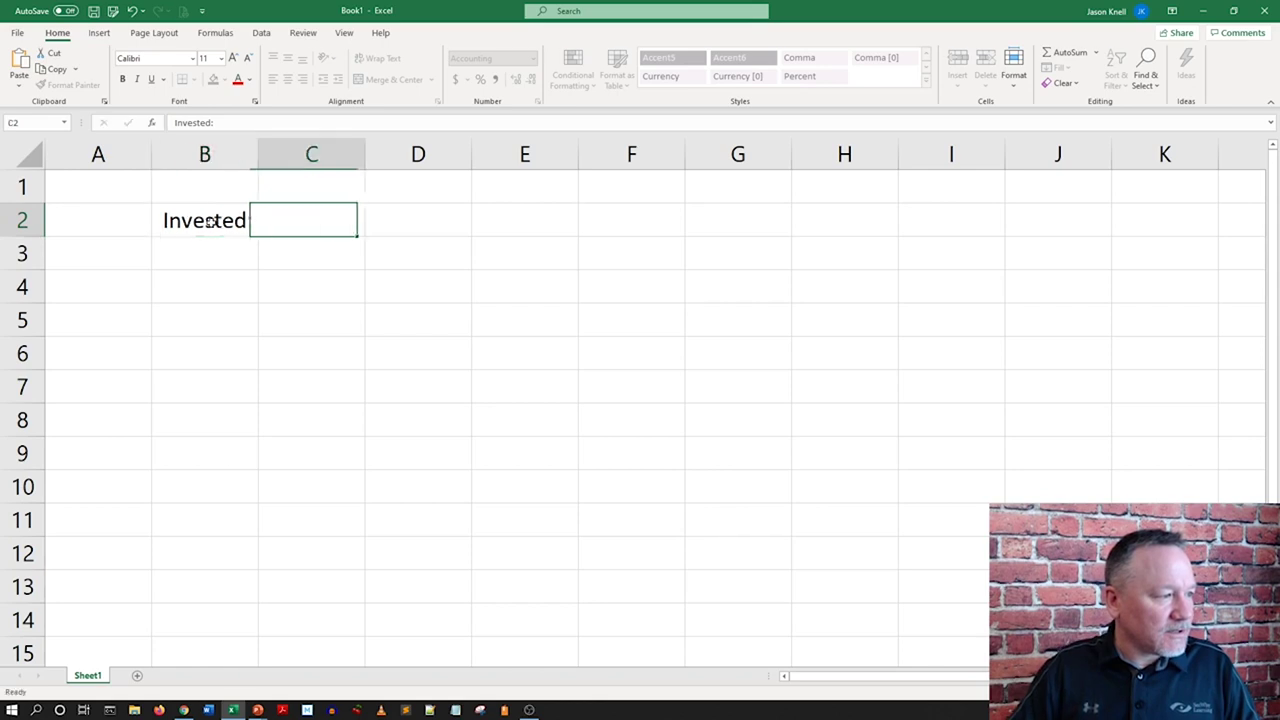
text(100)
key(Tab)
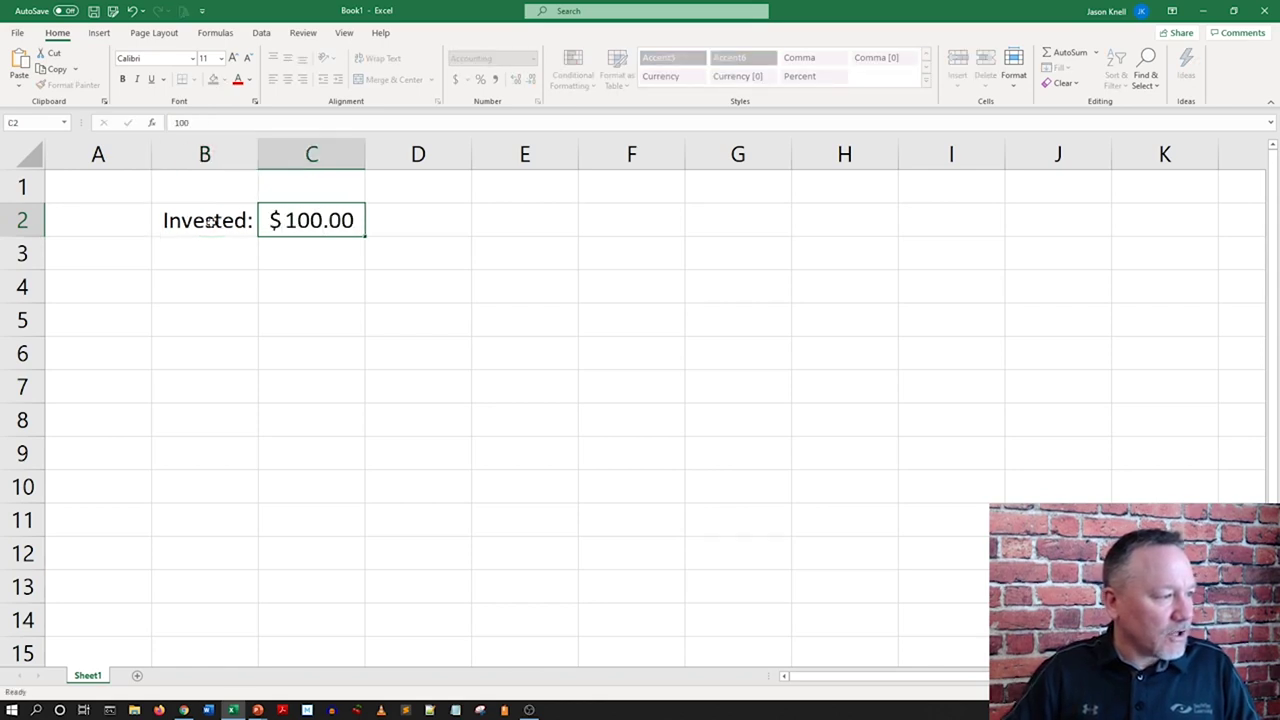
text(per month)
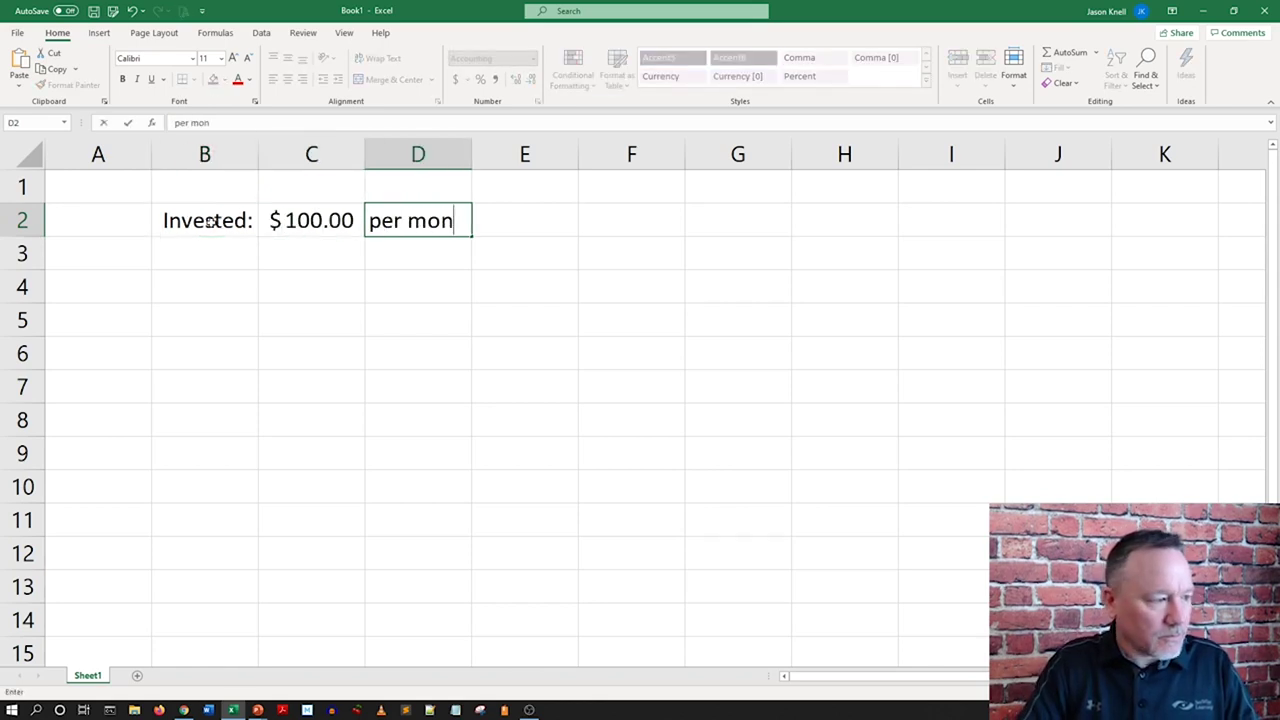
key(Return)
key(Down)
key(Left)
key(Left)
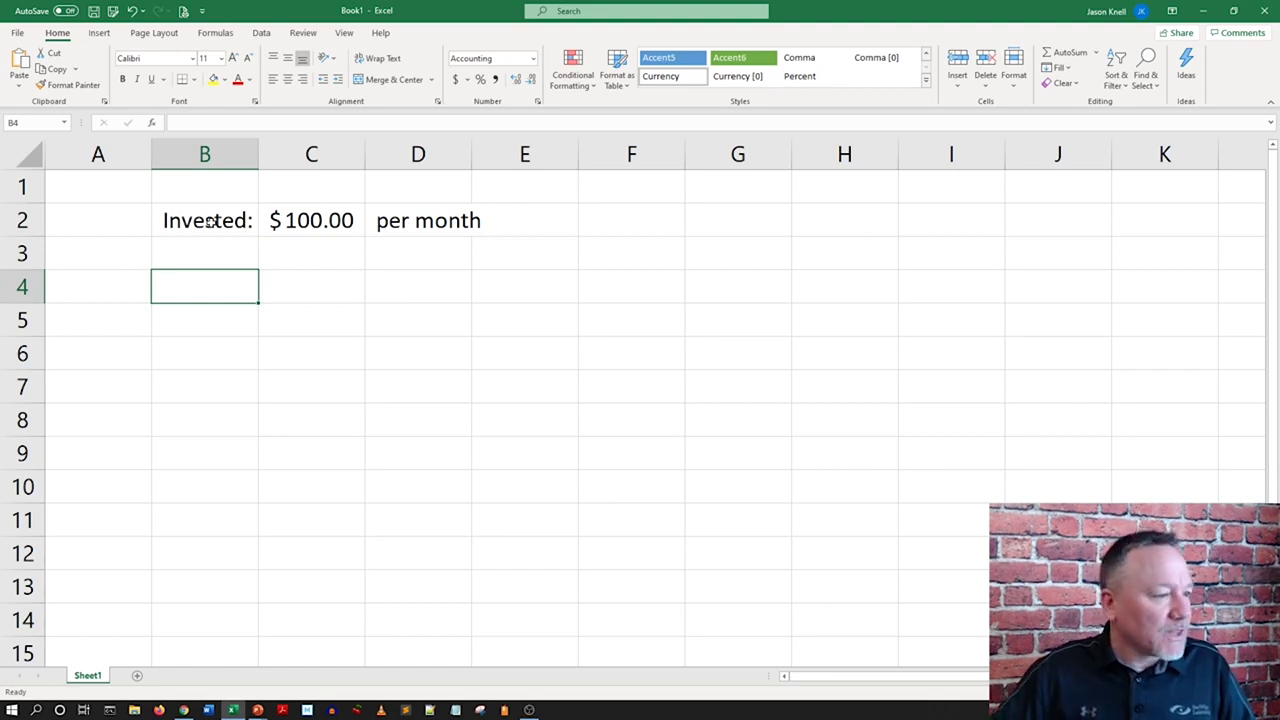
Step: Switch to the PowerPoint slide show to read Question 4's investment details and unit prices, and return to the Excel workbook
key(alt+Tab)
key(alt+Tab)
key(alt+Tab)
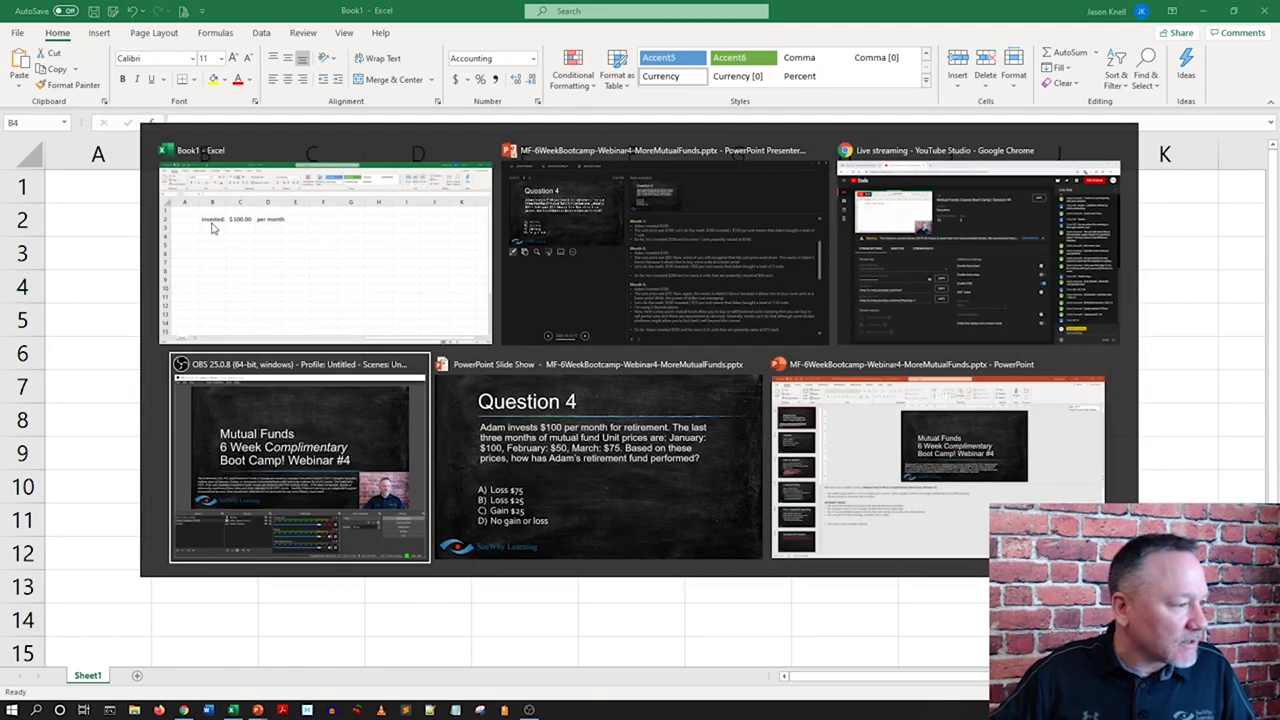
key(alt+Tab)
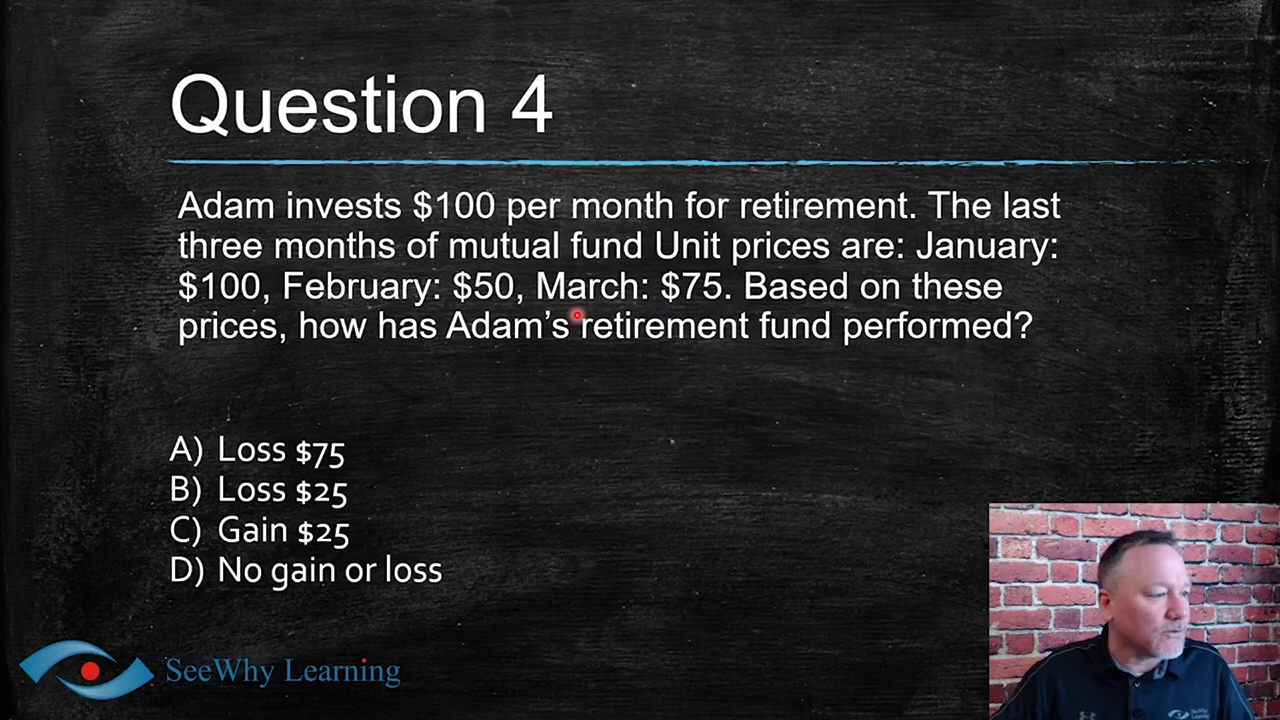
key(alt+Tab)
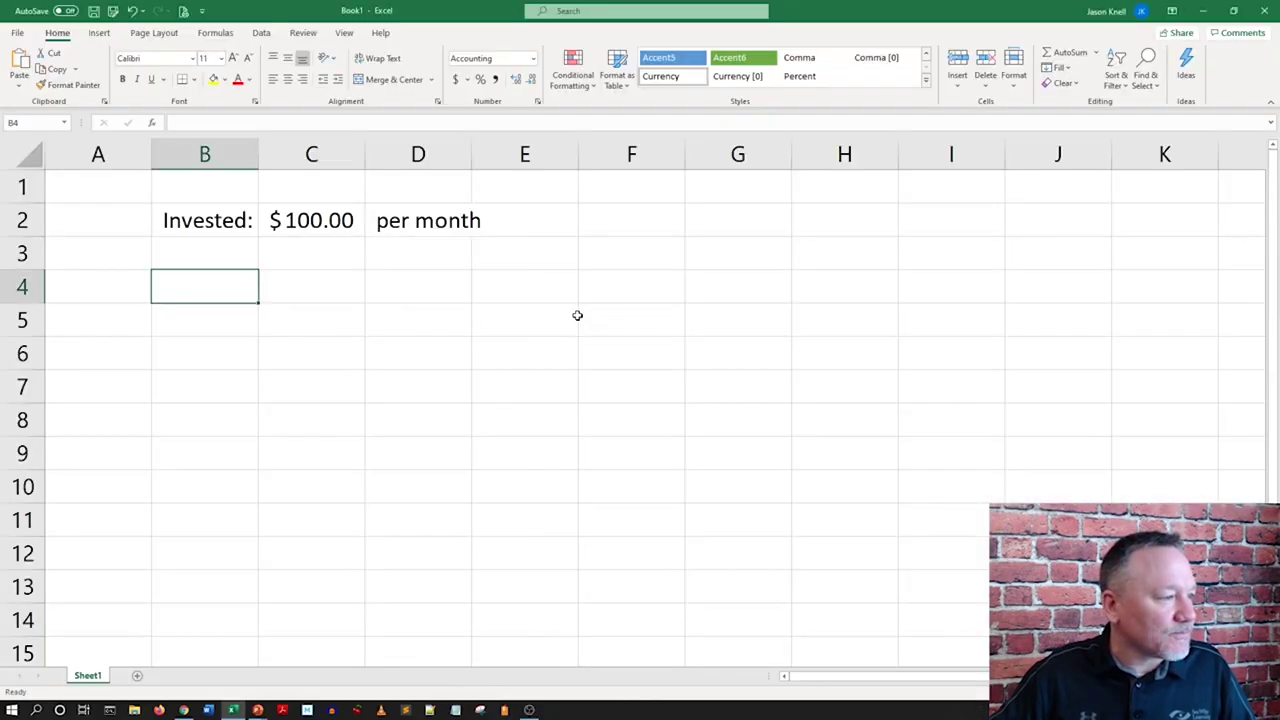
Step: Enter the header Months in B4 and list Jan, Feb and Mar in B5 to B7
text(Months)
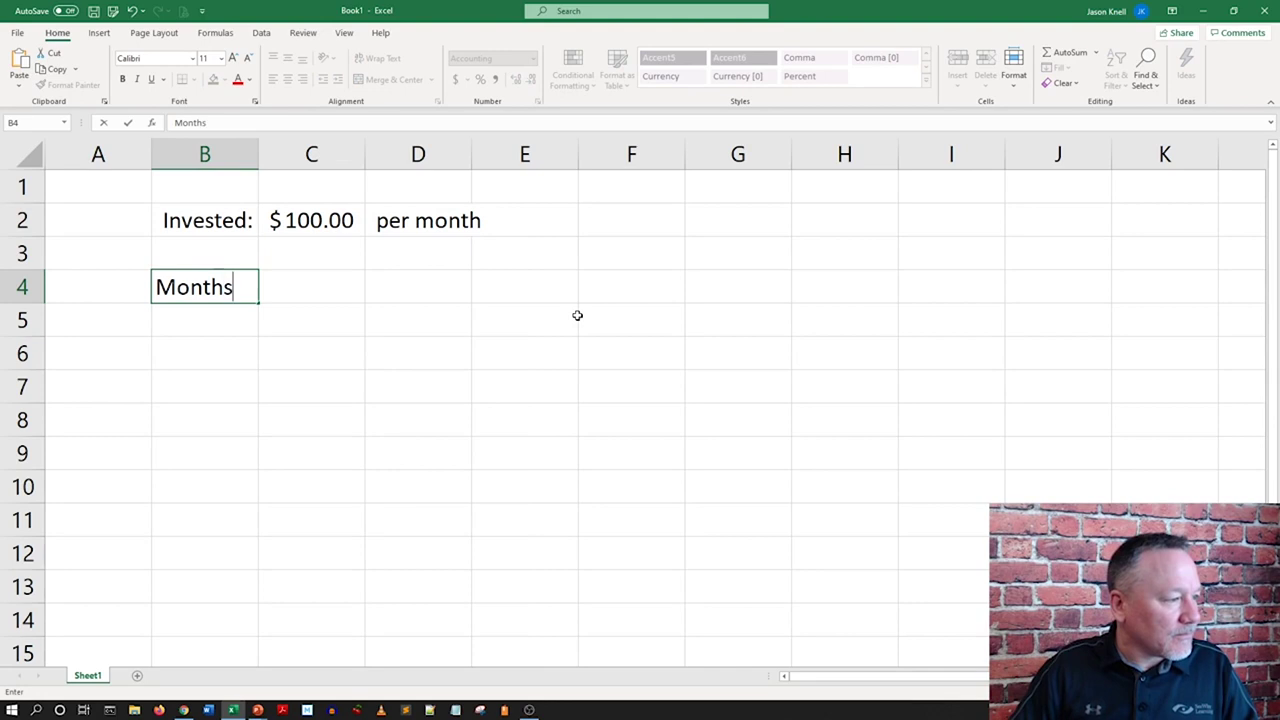
key(Return)
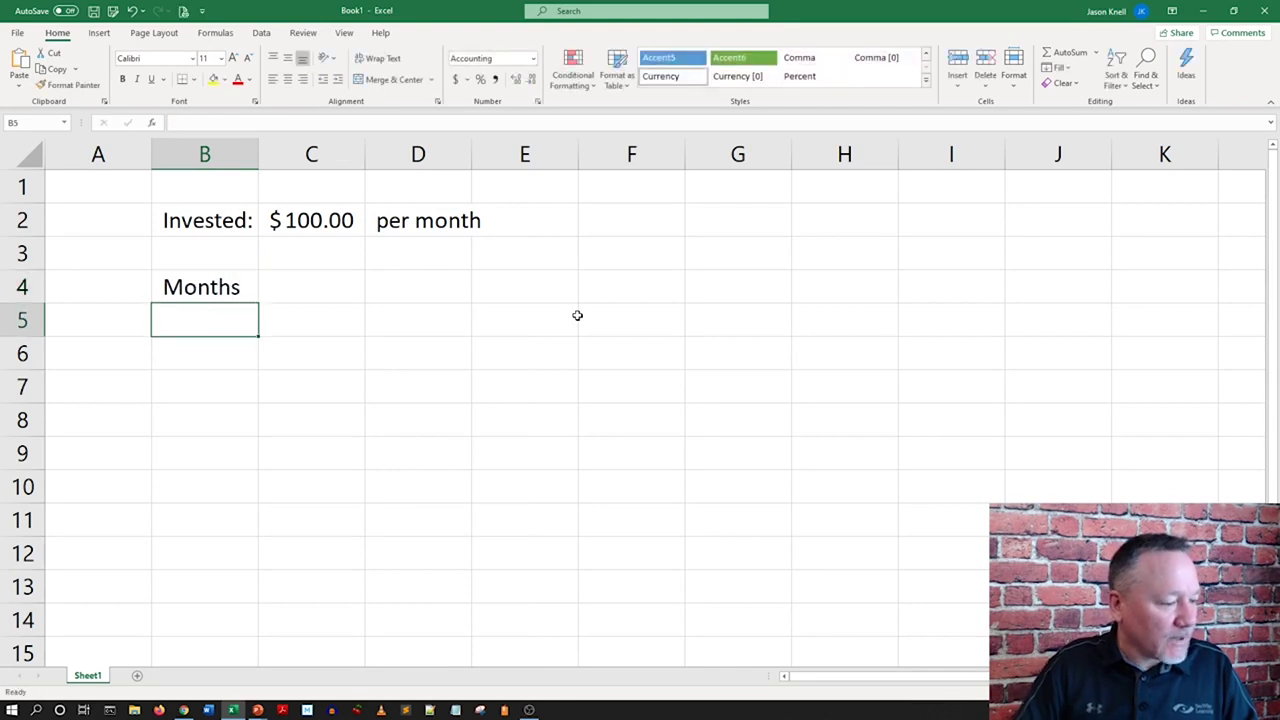
text(Jan)
key(Return)
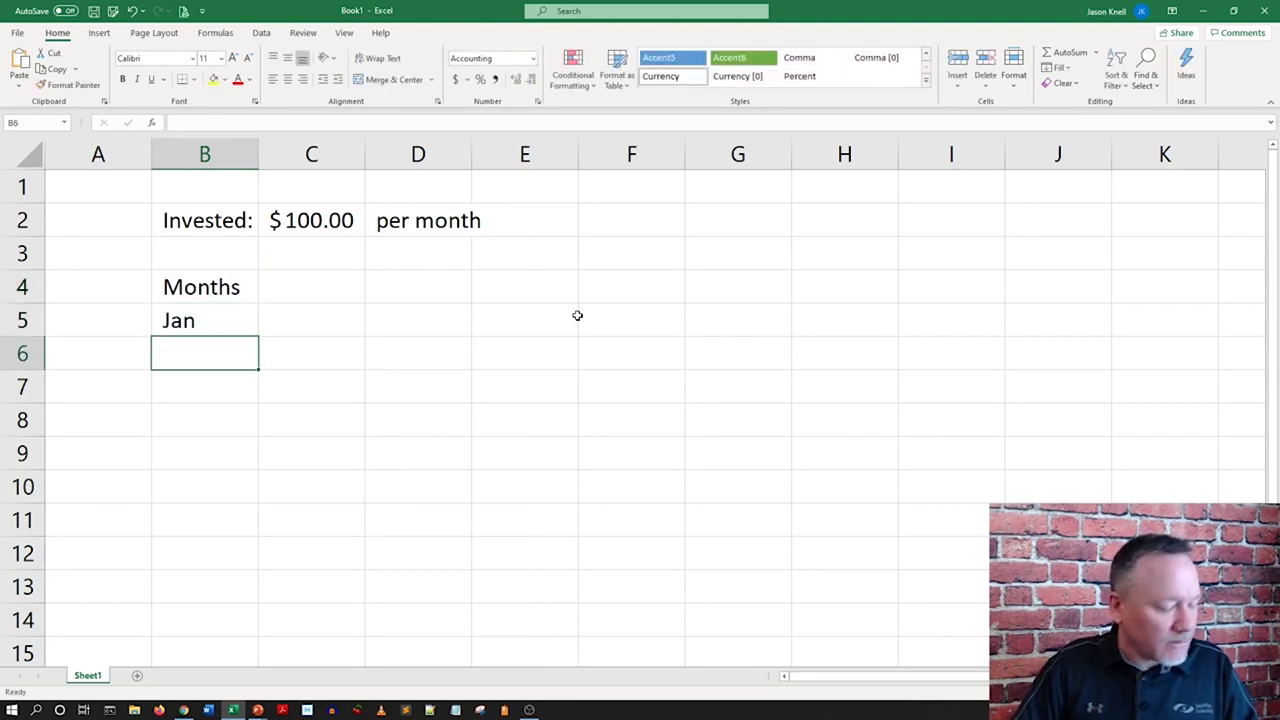
text(Feb)
key(Return)
text(Mar)
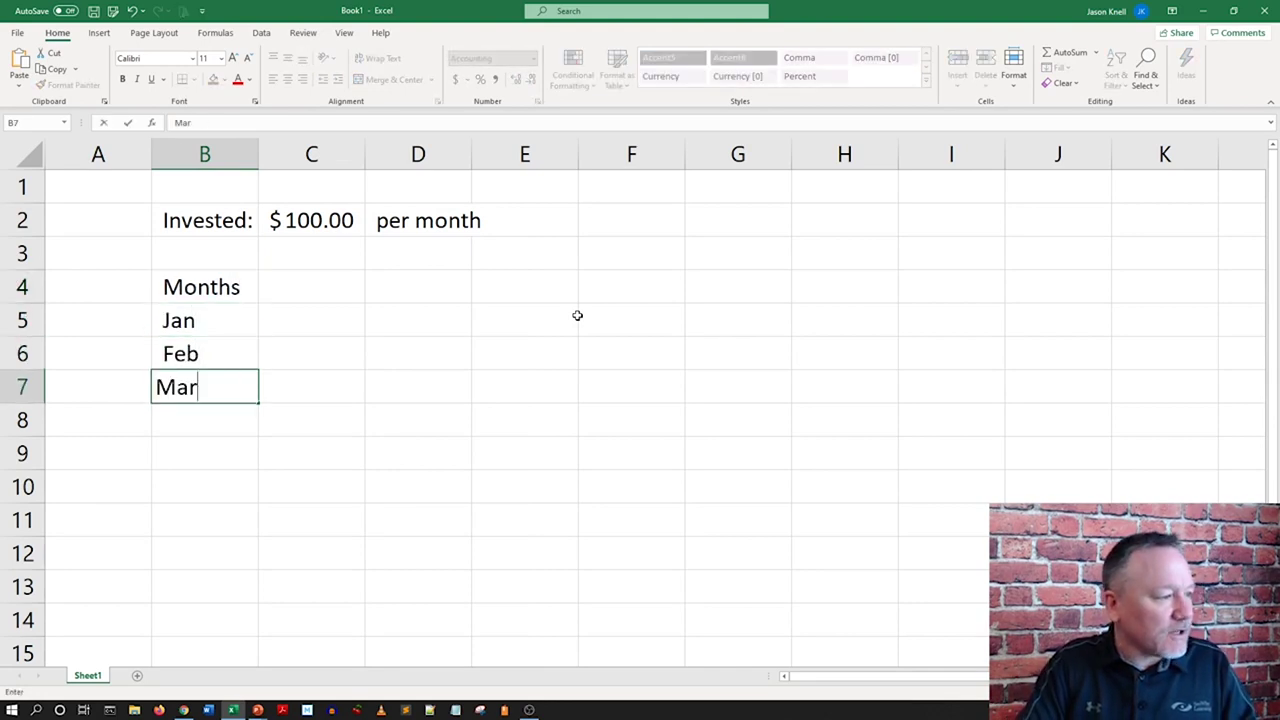
key(Up)
Step: Enter the column headers Invested in C4, VPU (price) in D4 and Units bought in E4
key(Up)
key(Up)
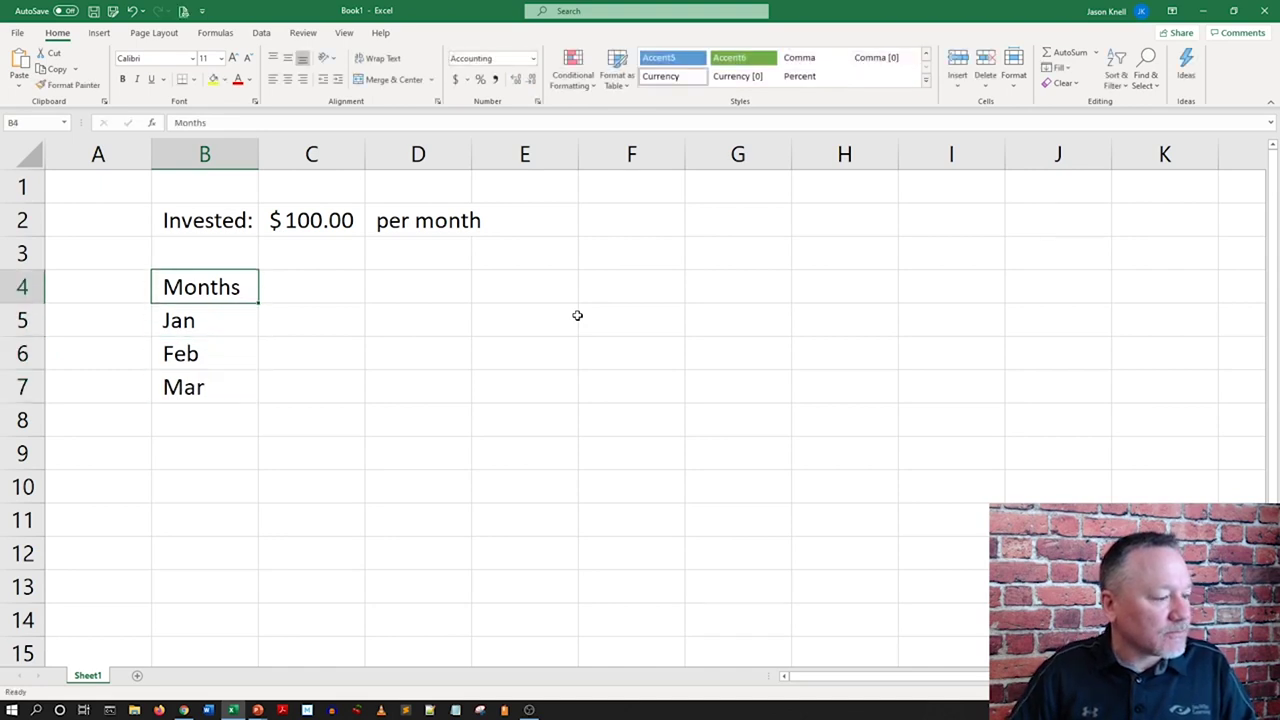
key(Right)
text(Invested)
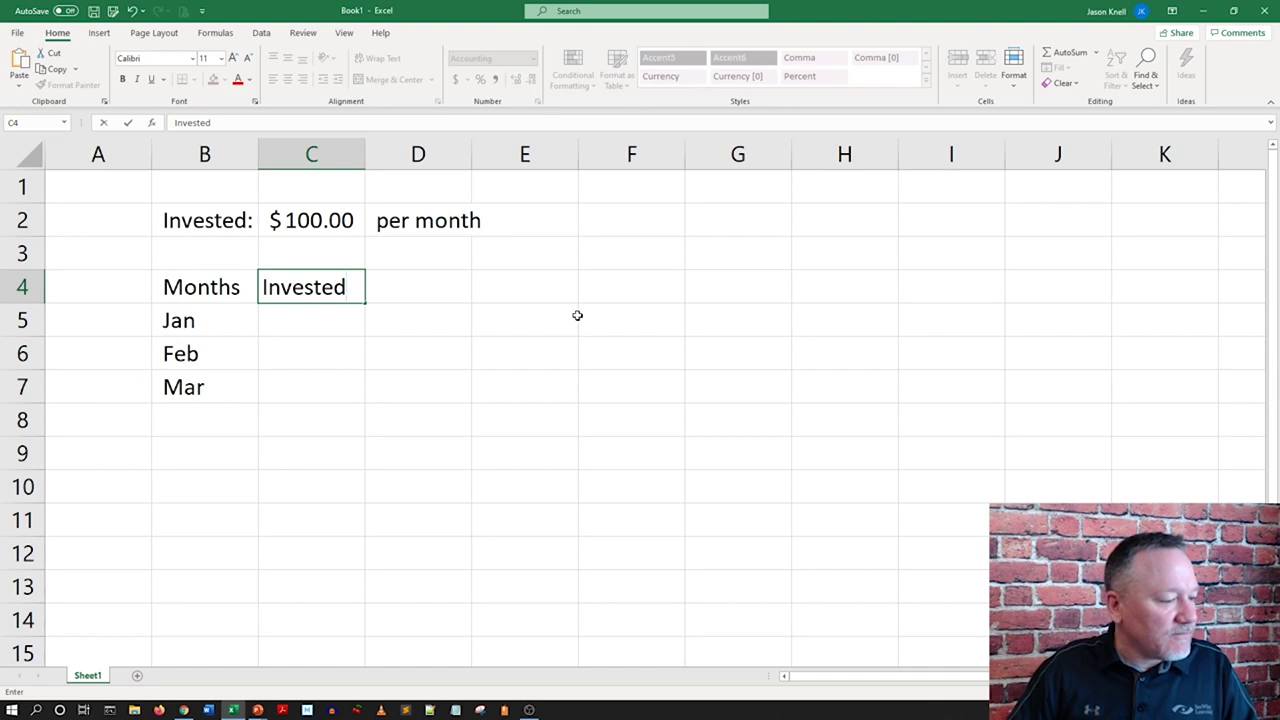
key(Right)
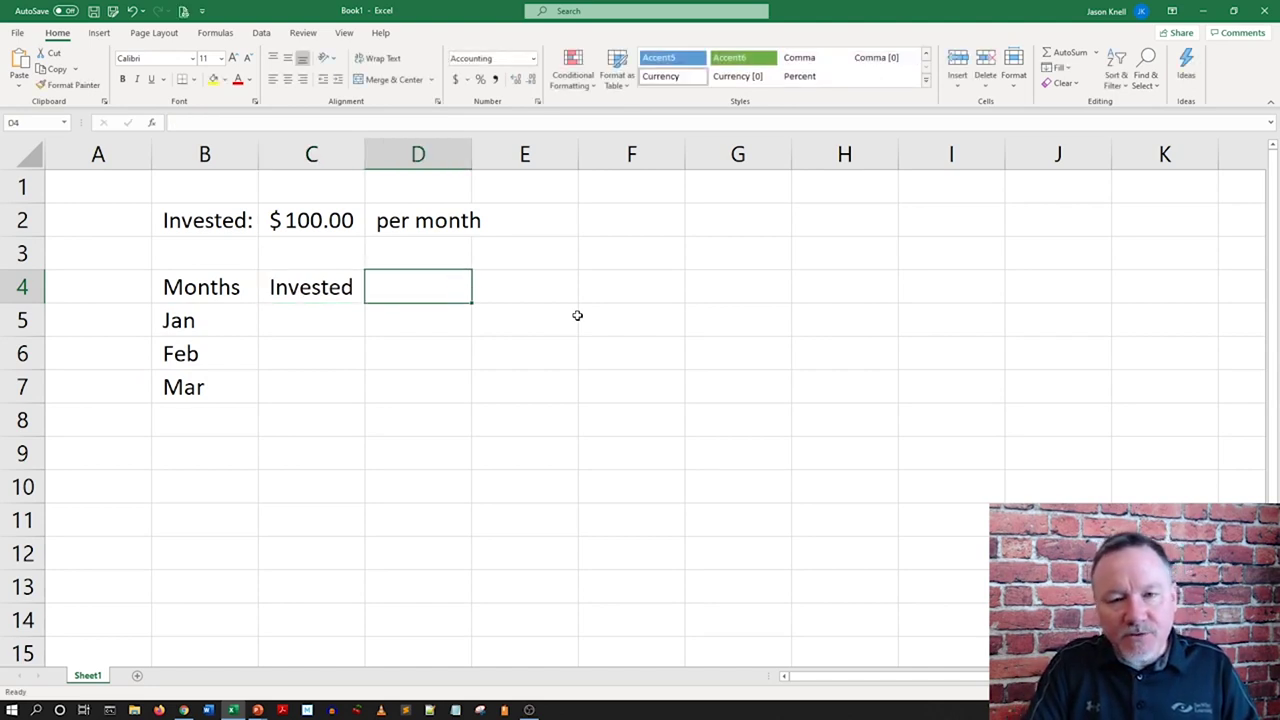
text(VPU)
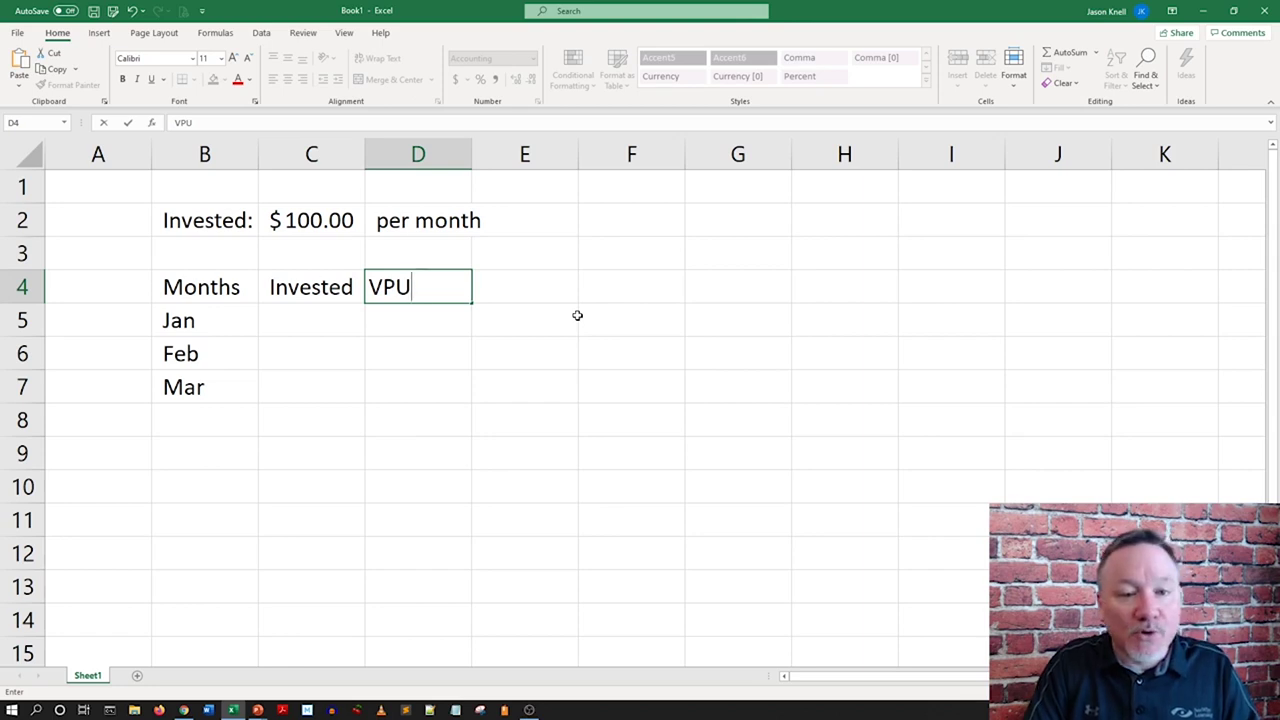
text( (price))
key(ctrl+Return)
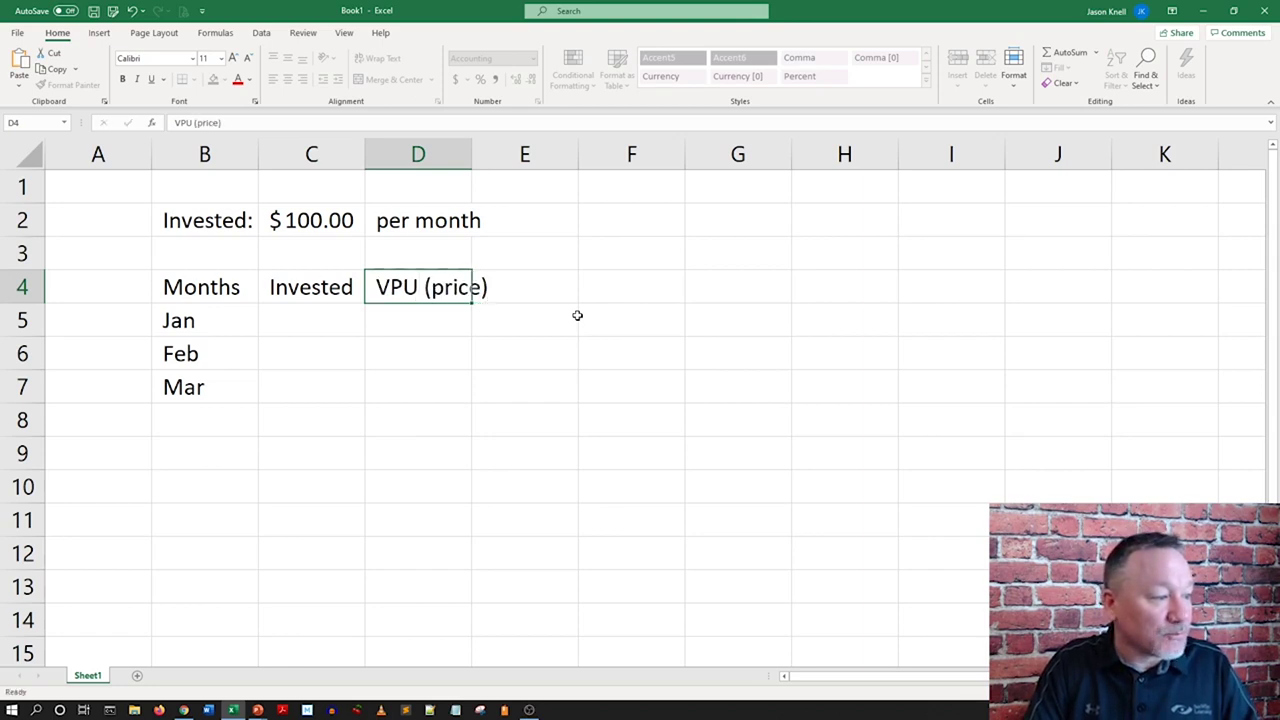
key(Return)
key(Up)
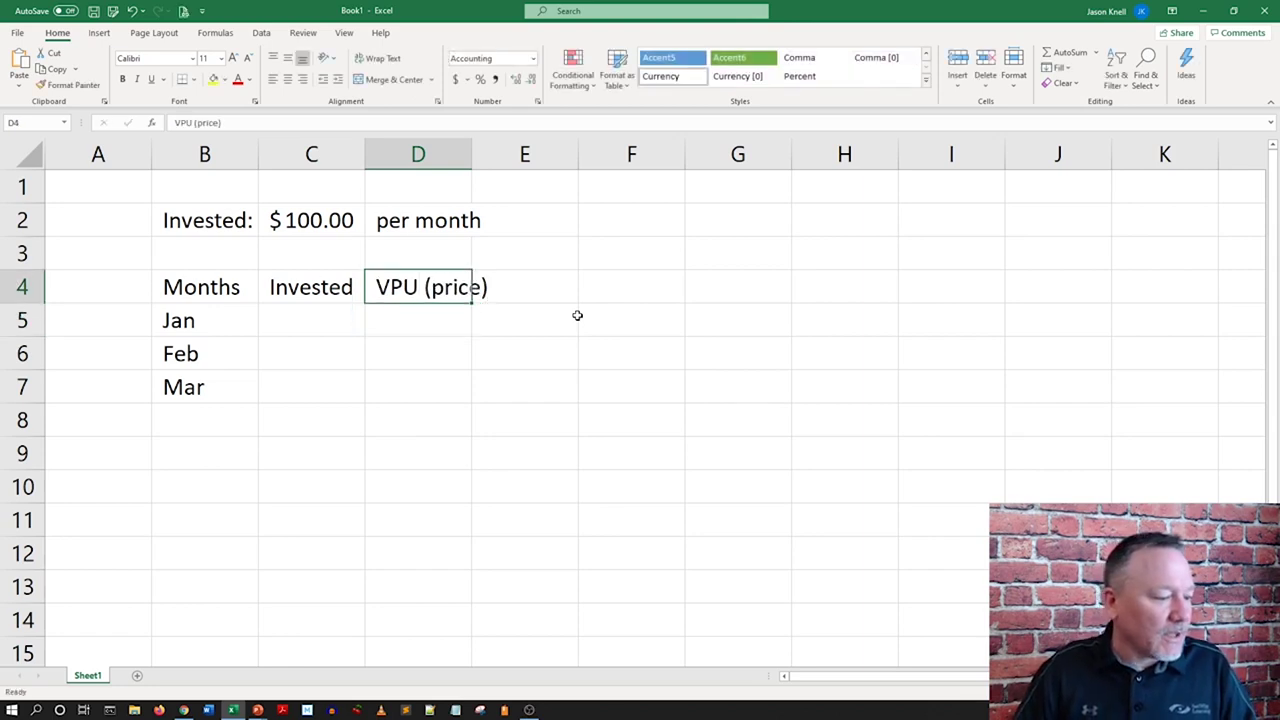
key(Right)
text(Unit)
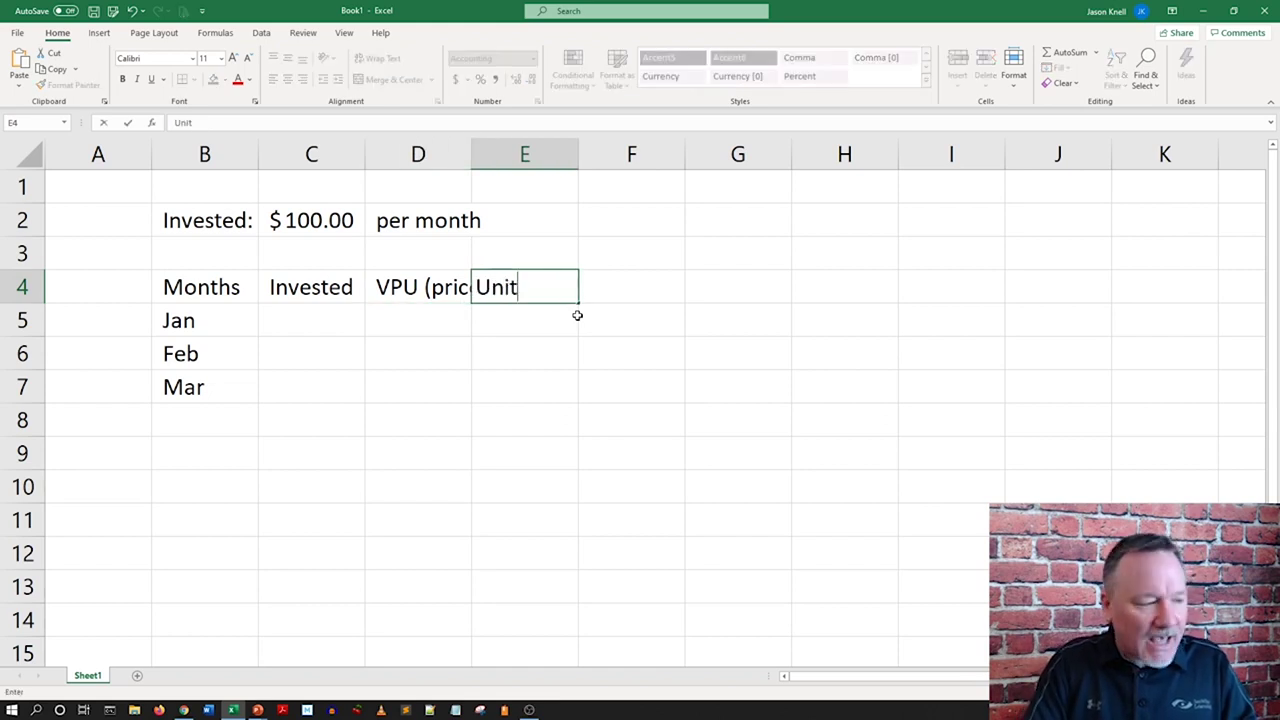
text(s bought)
key(Return)
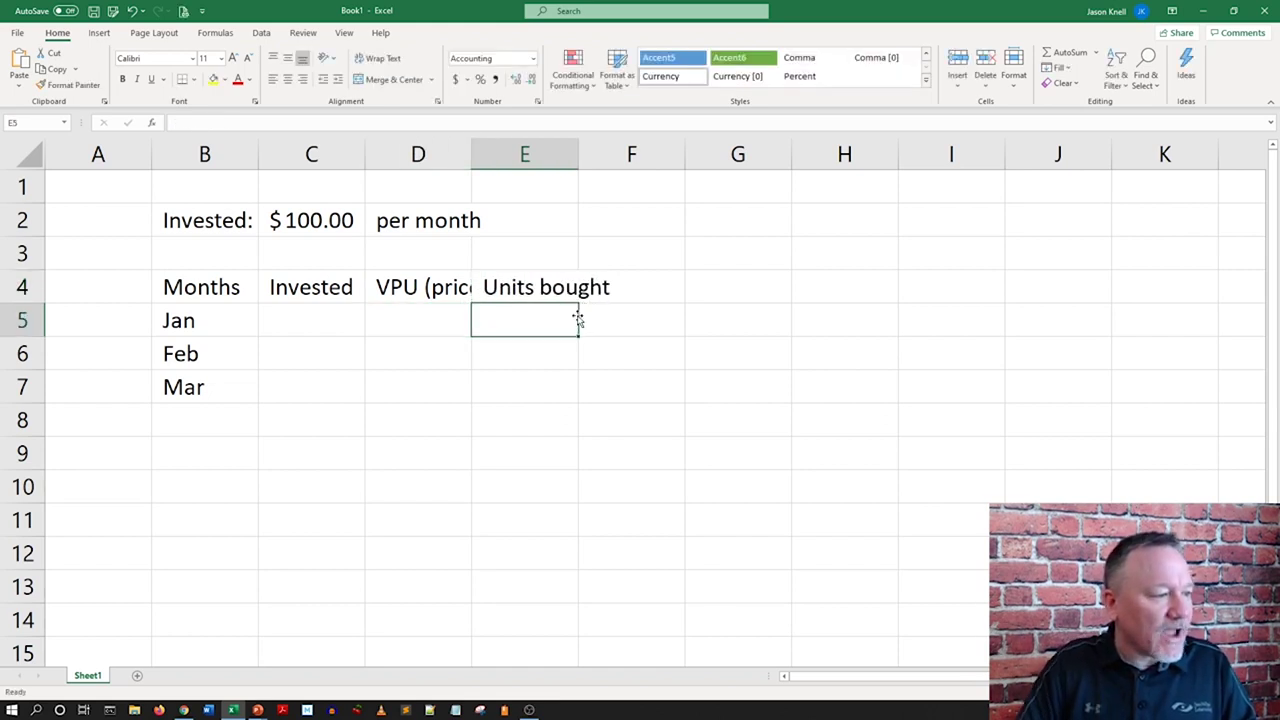
key(Up)
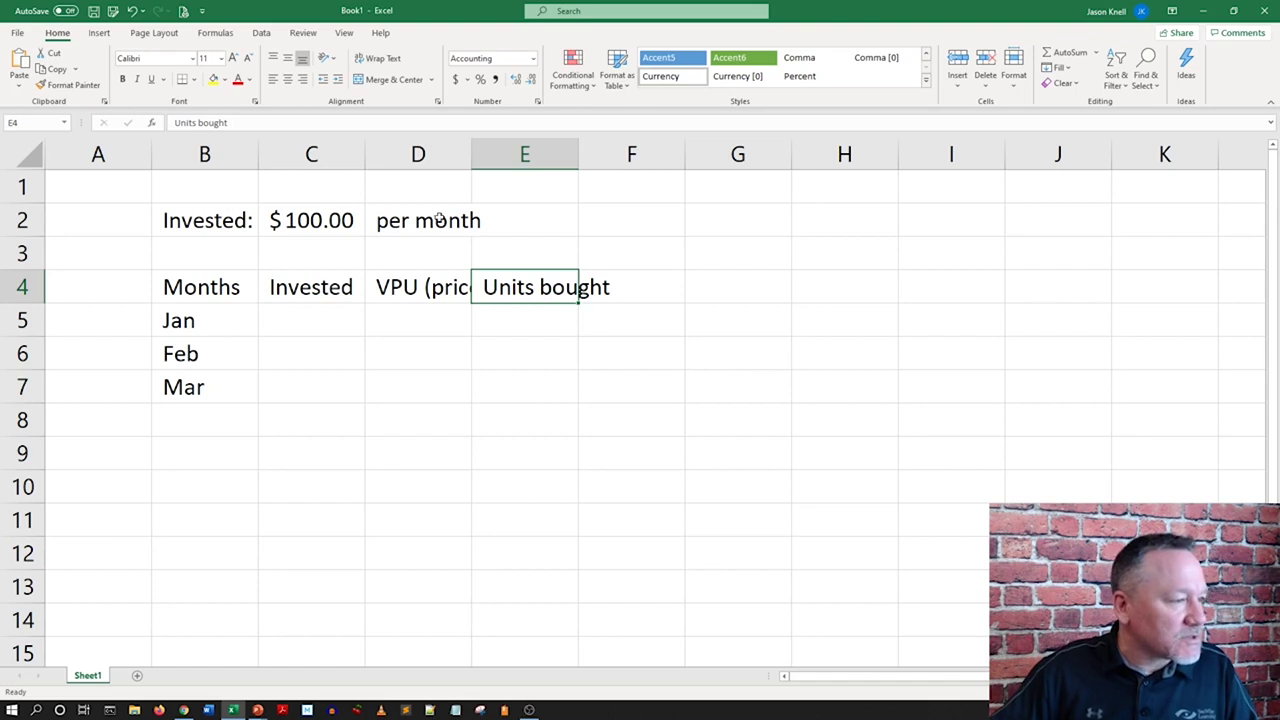
Step: Widen columns D and E to fit their headers, and apply the comma number style to E4:F7
drag(472, 152, 510, 152)
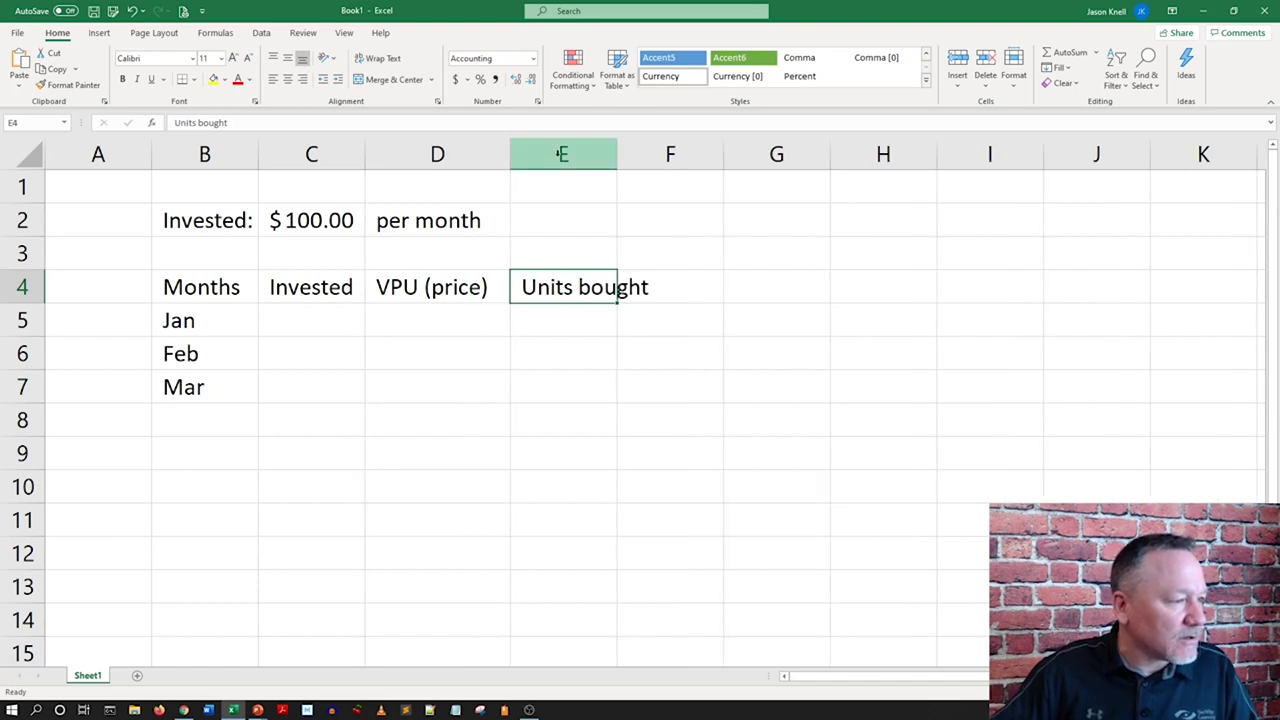
double_click(616, 155)
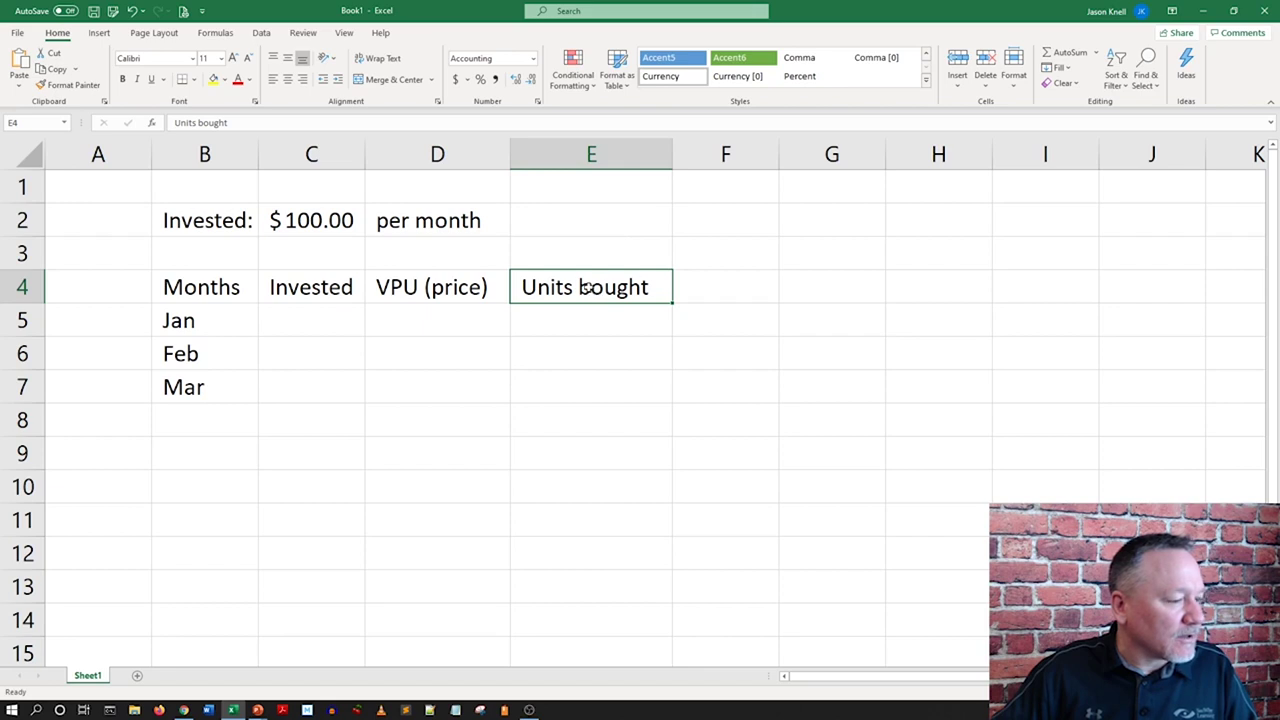
drag(586, 287, 706, 377)
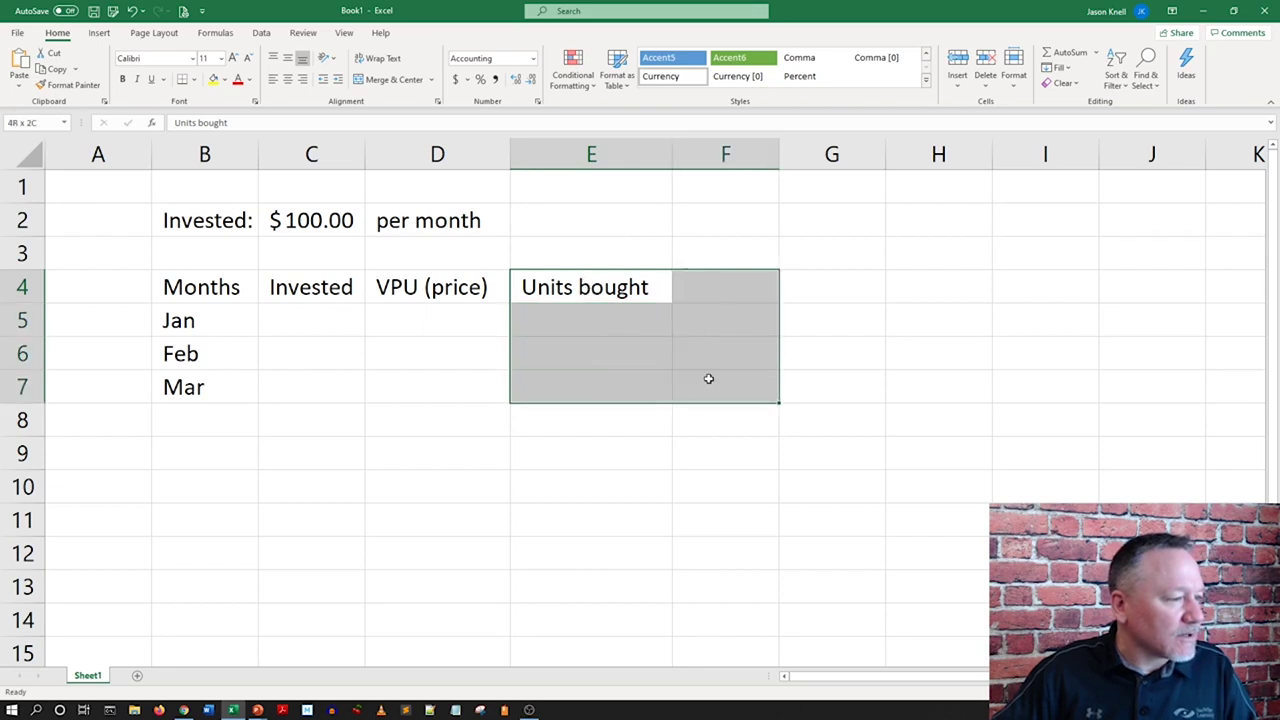
click(494, 80)
Step: Enter 100 as the invested amount for Jan, Feb and Mar in C5 to C7
click(303, 328)
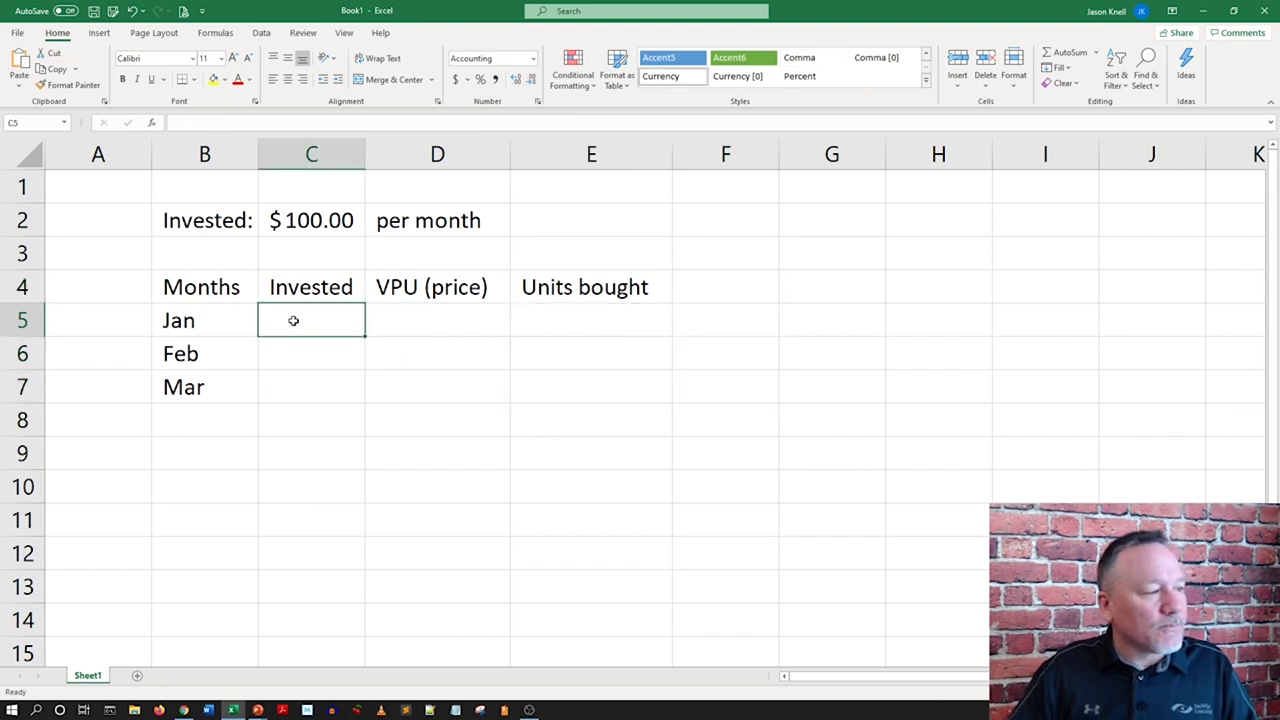
text(10)
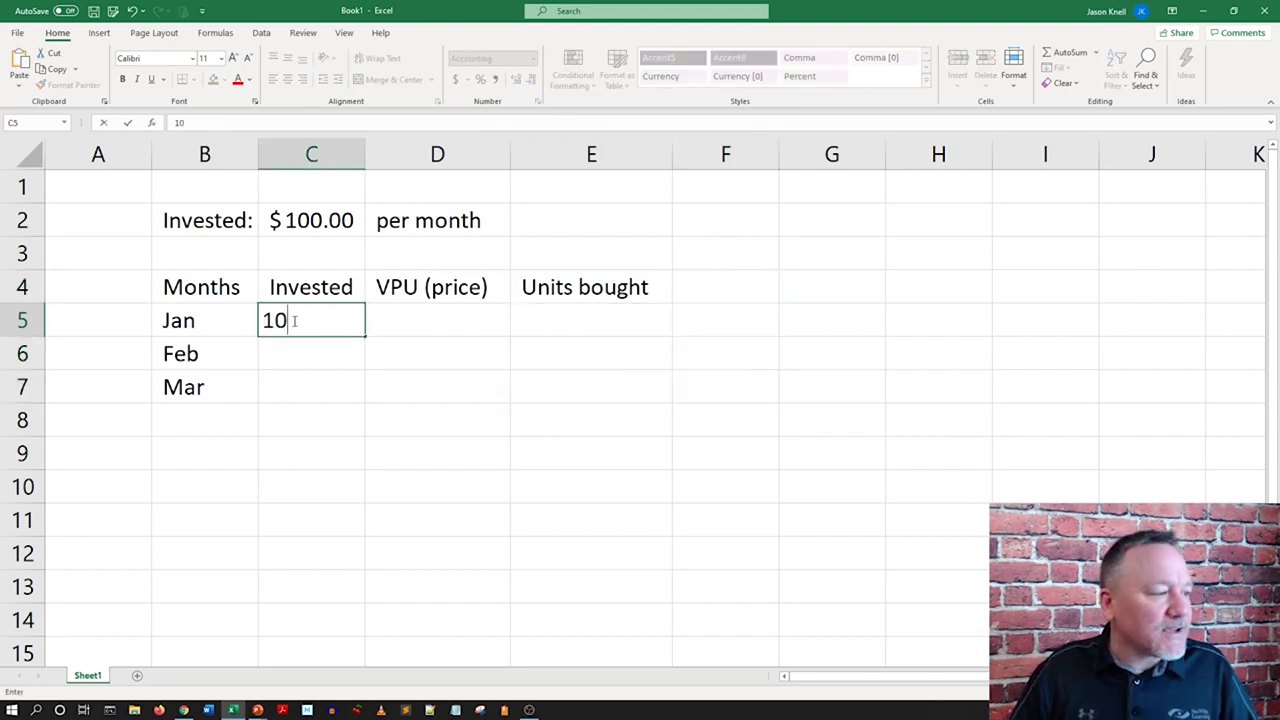
key(Return)
double_click(294, 320)
text(0)
key(Return)
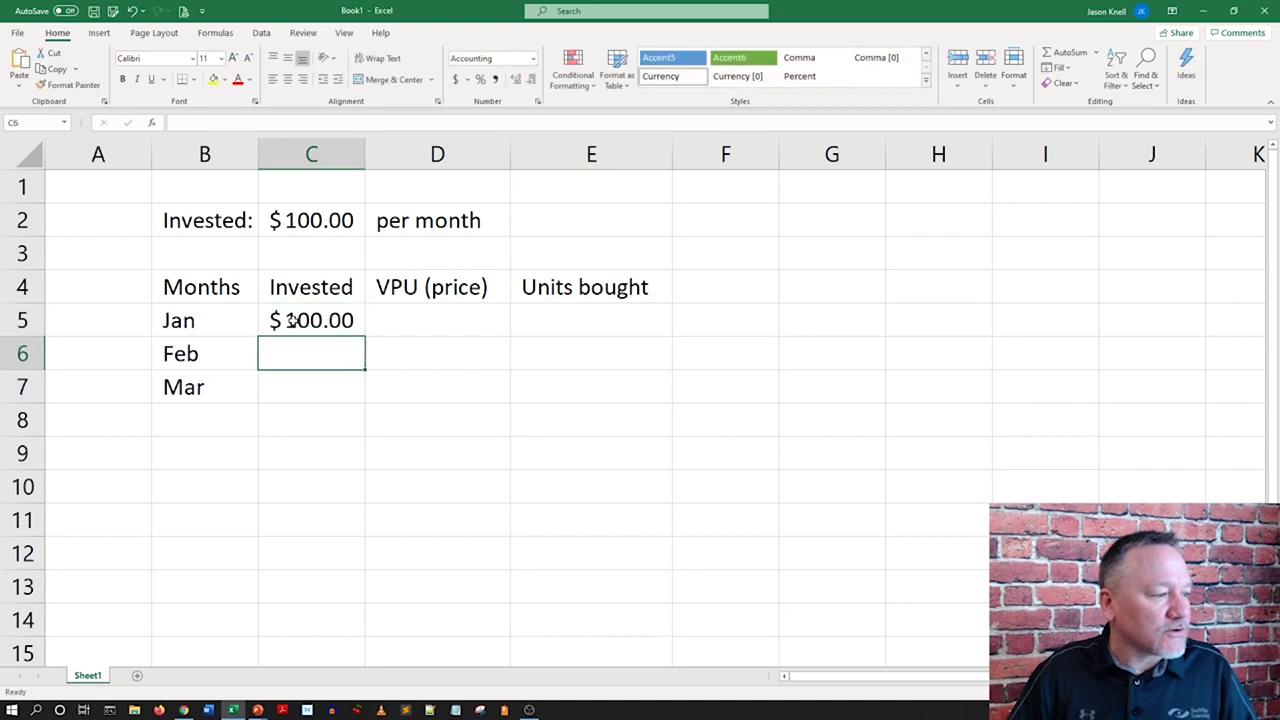
text(100)
key(Return)
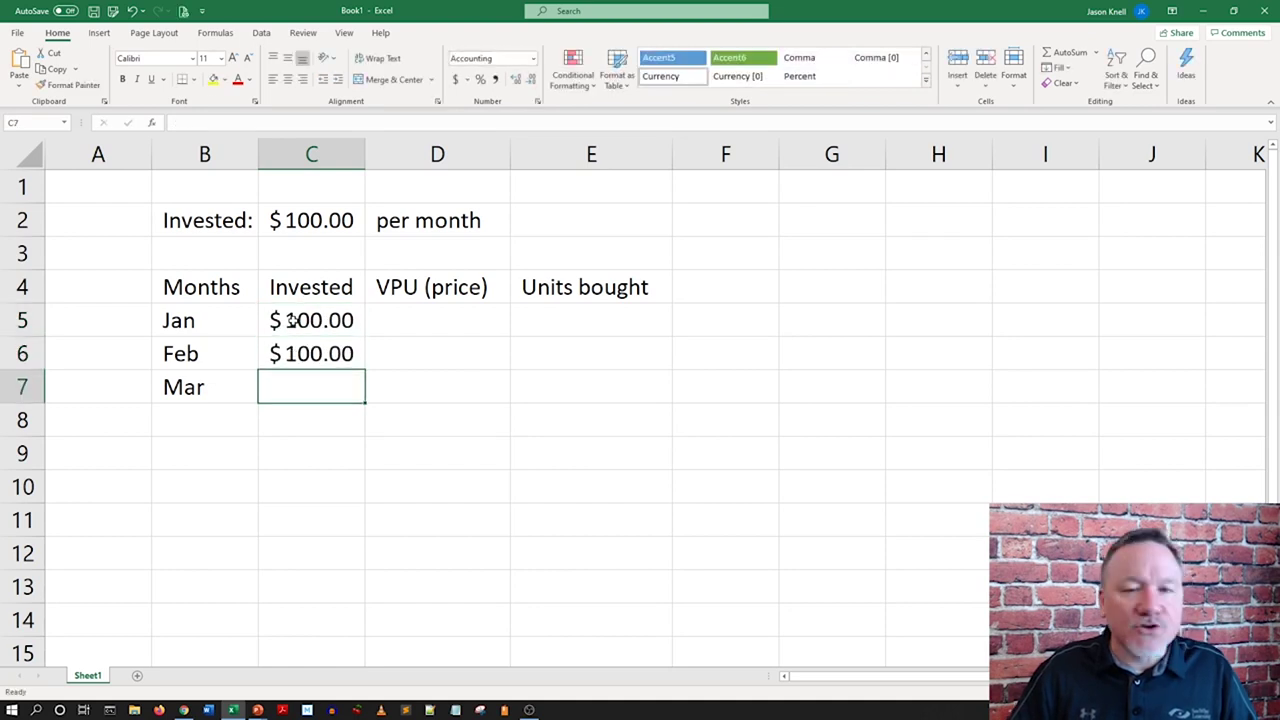
text(100)
key(Return)
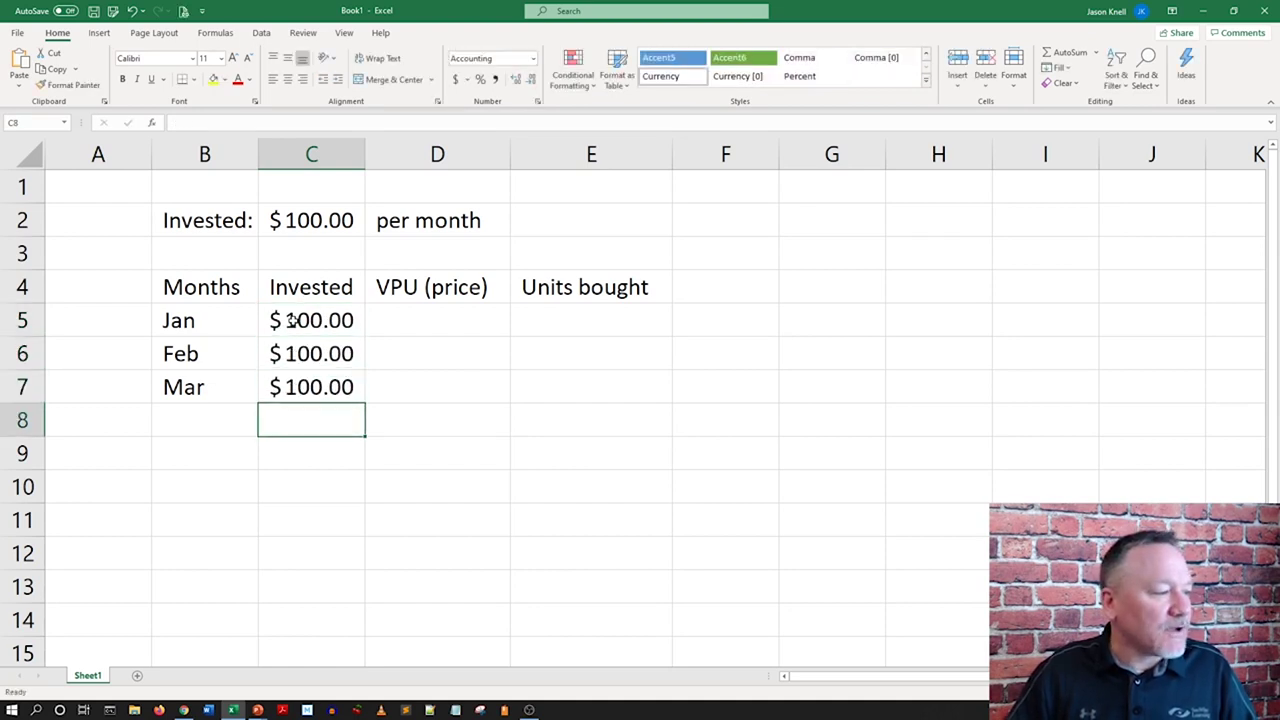
Step: Enter 100 as the January unit price in D5
key(Up)
key(Up)
key(Up)
key(Right)
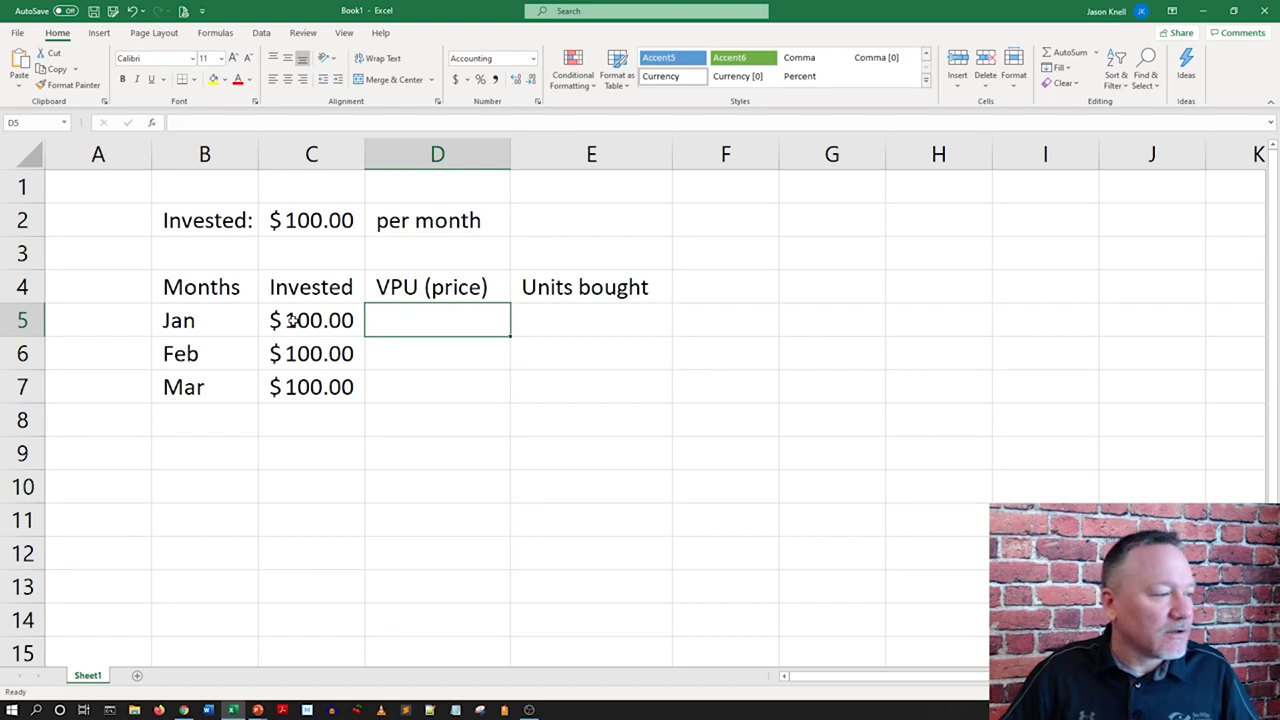
text(1000)
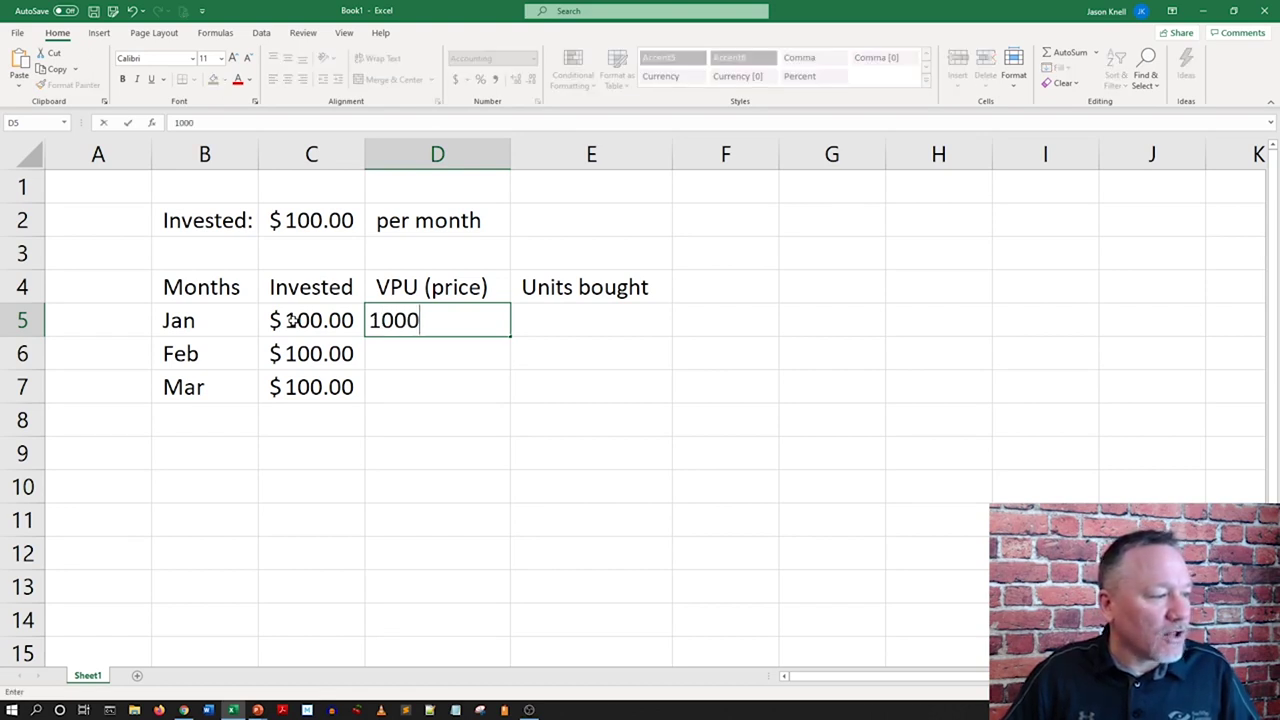
key(BackSpace)
key(ctrl+Return)
key(Return)
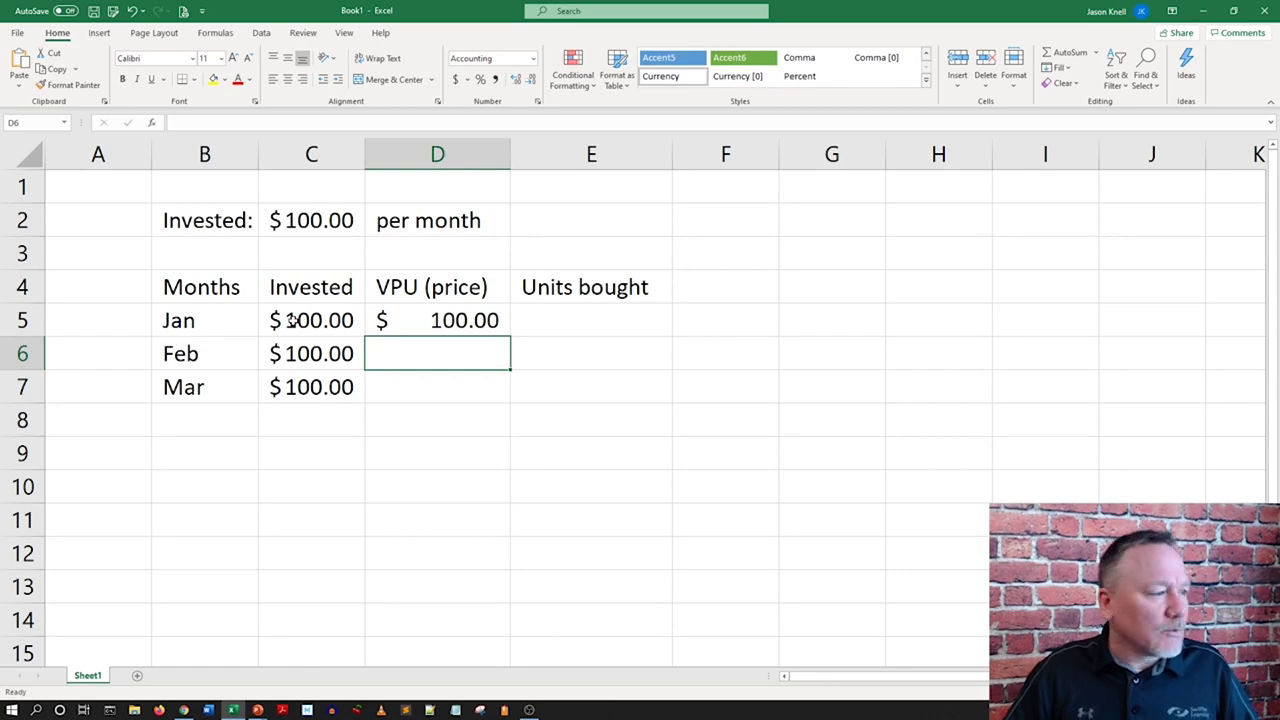
Step: Check the unit prices on the Question 4 slide, and enter 50 for Feb in D6 and 75 for Mar in D7
key(alt+Tab)
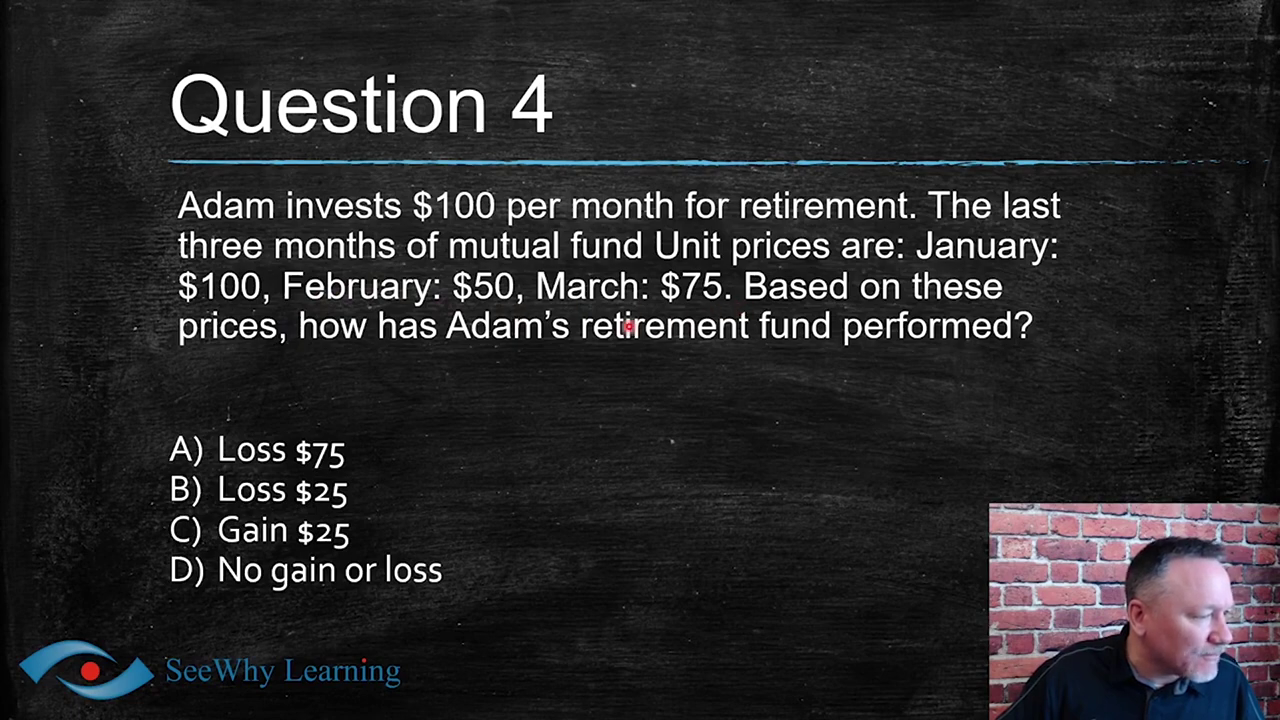
key(alt+Tab)
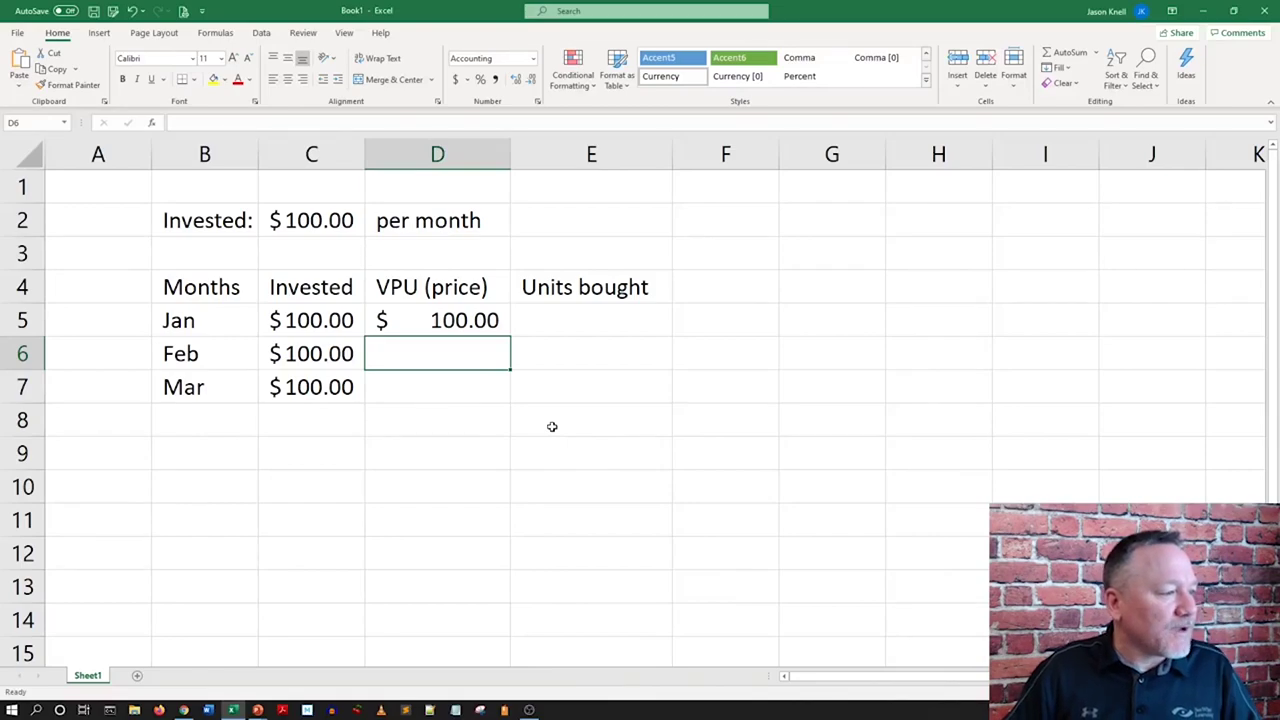
text(50)
key(Return)
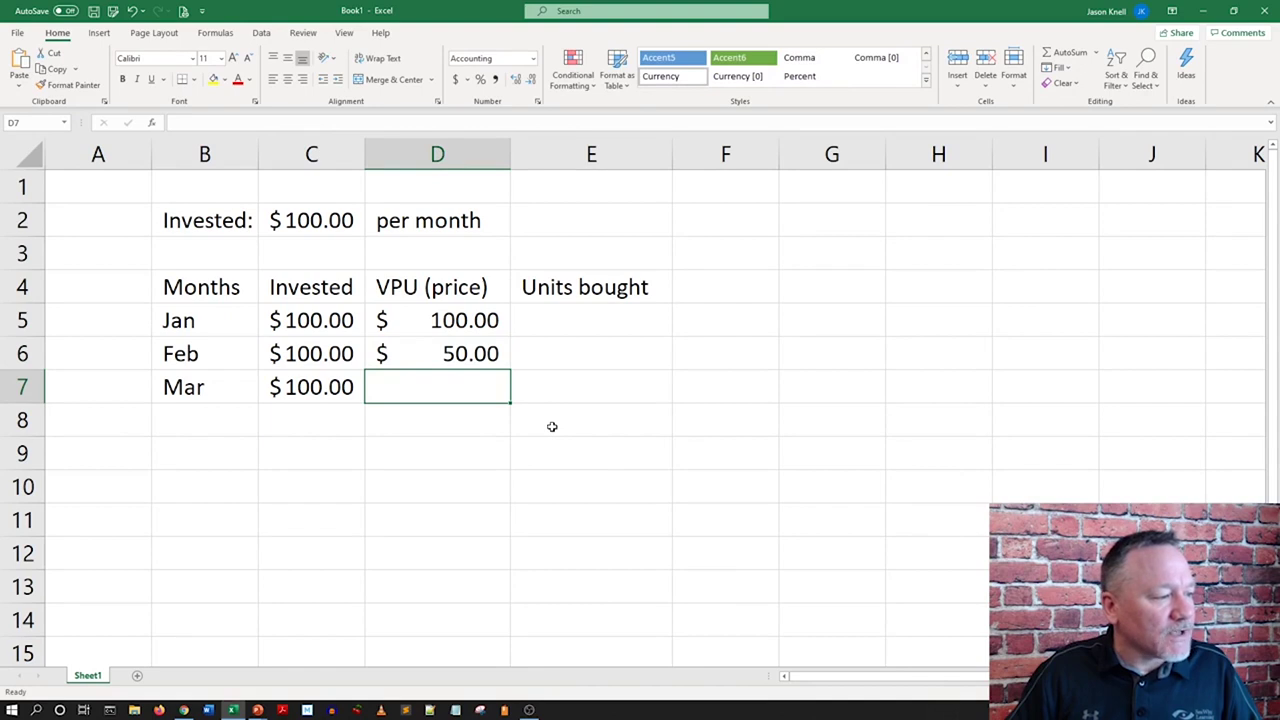
text(75)
key(Return)
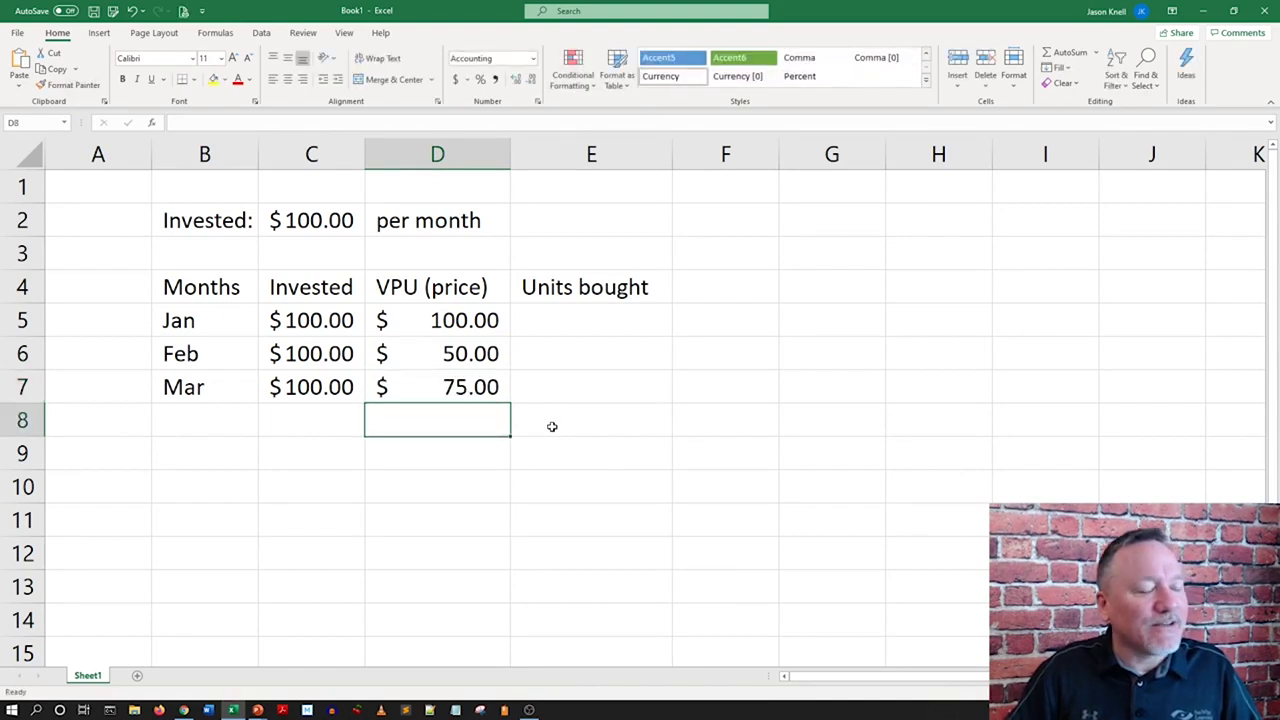
Step: Calculate January's units bought in E5 with the formula =C5/D5
key(Up)
key(Up)
key(Up)
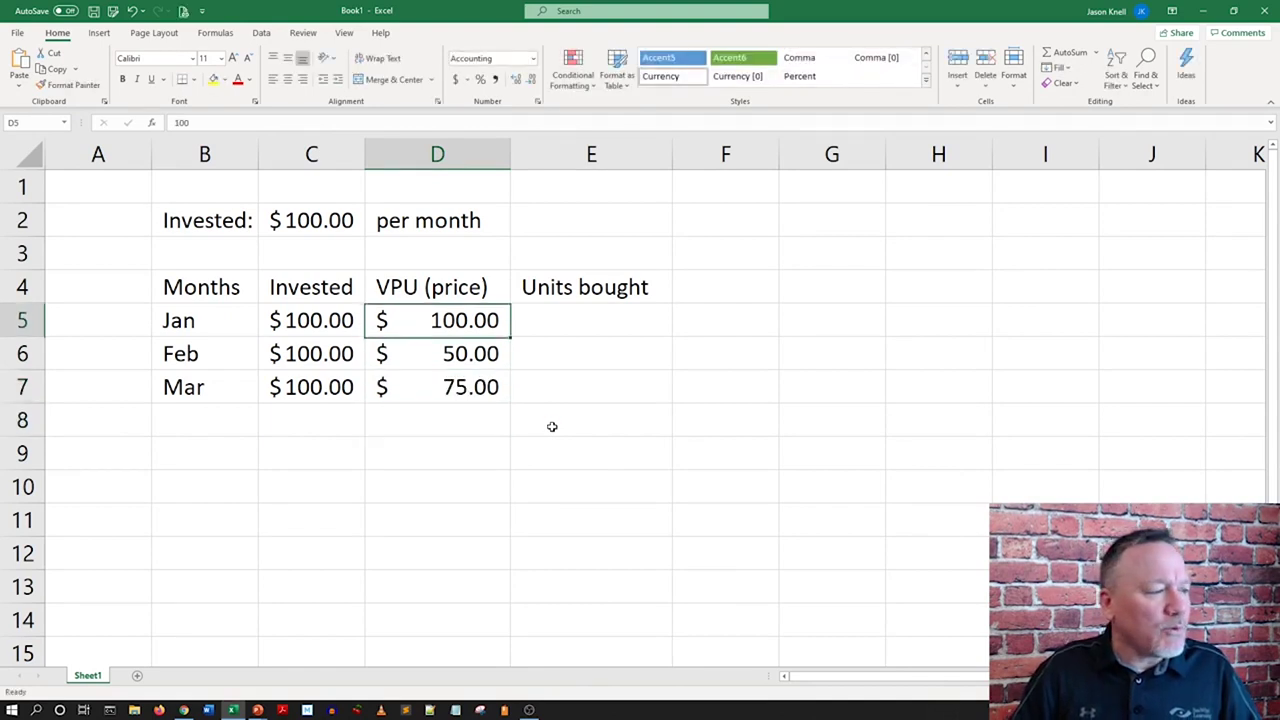
key(Right)
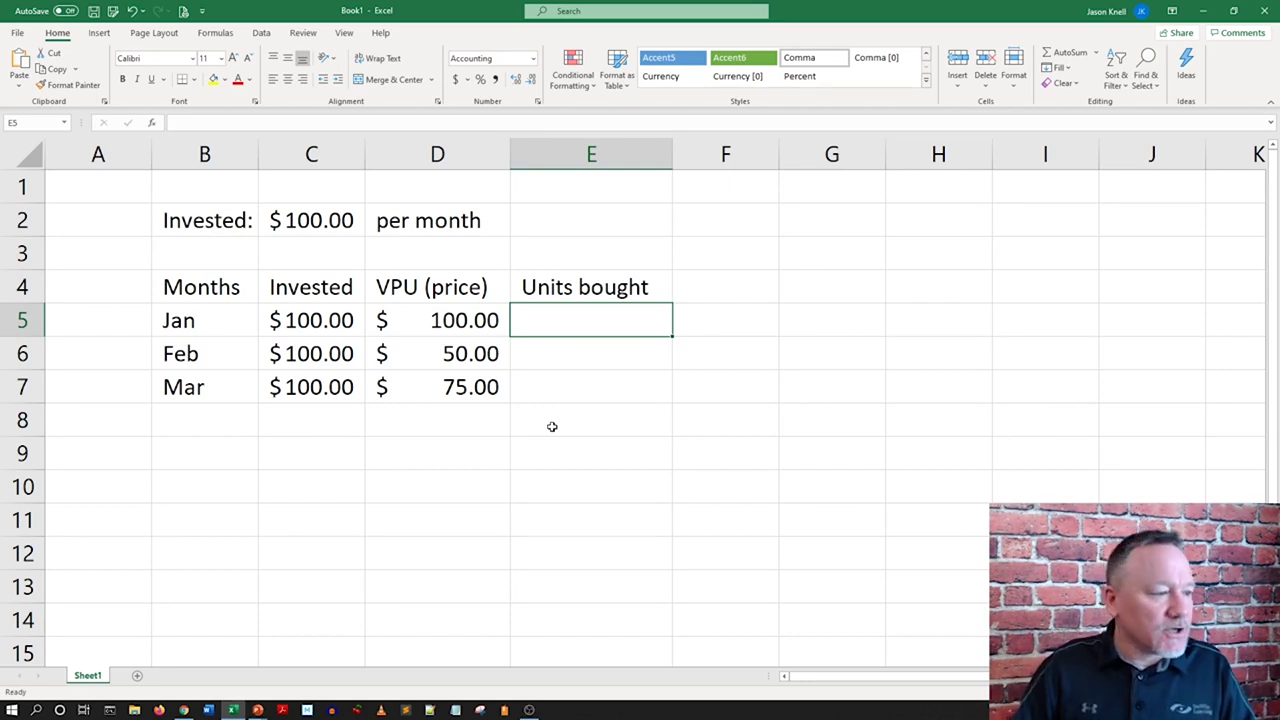
text(=)
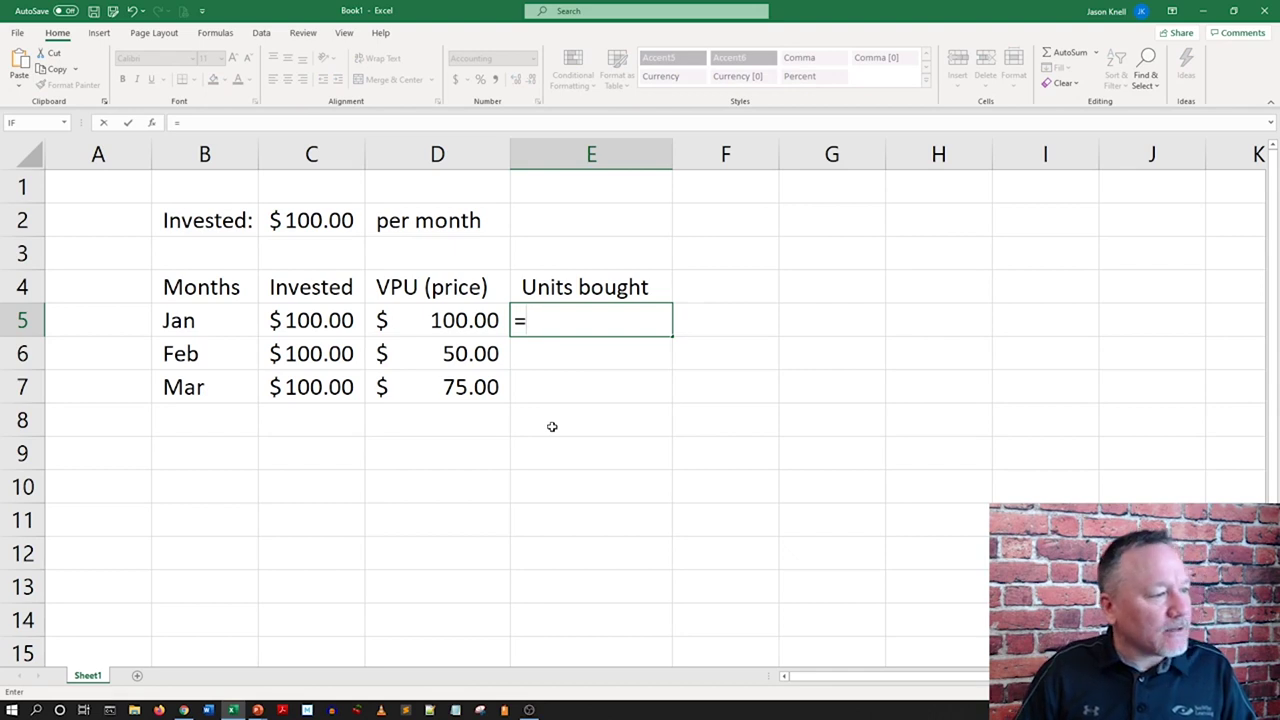
key(Left)
key(Left)
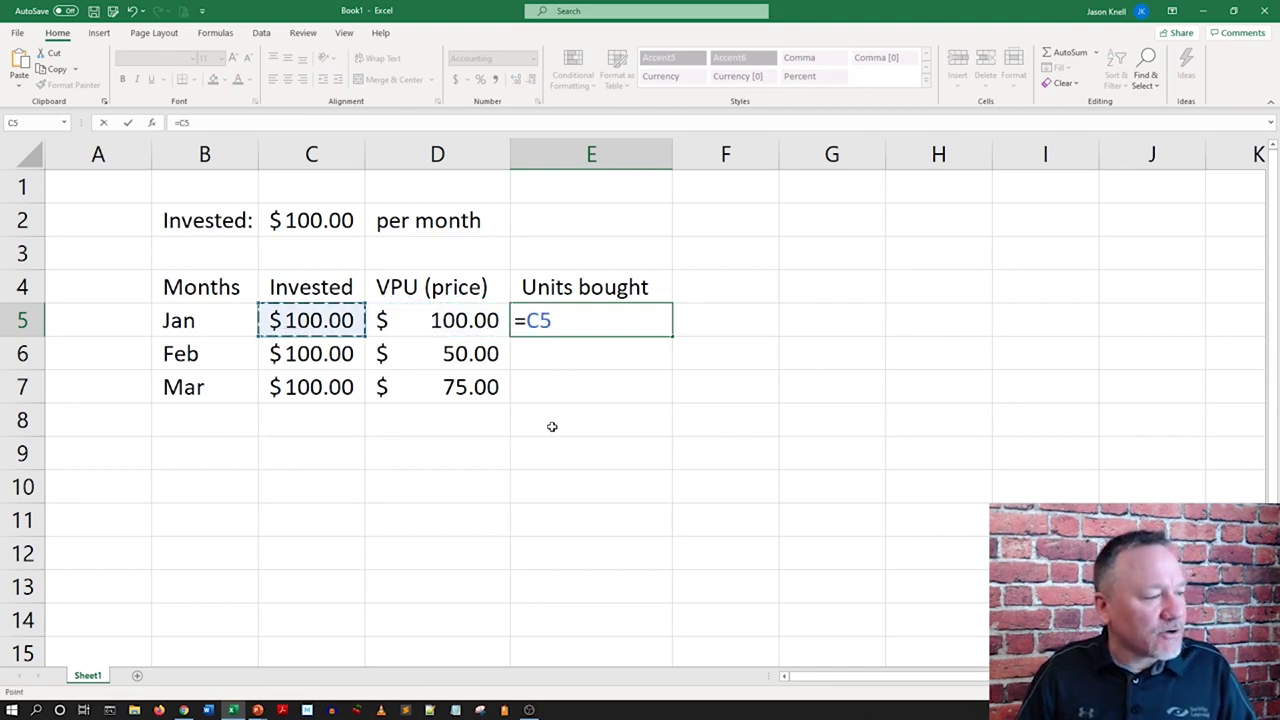
text(/)
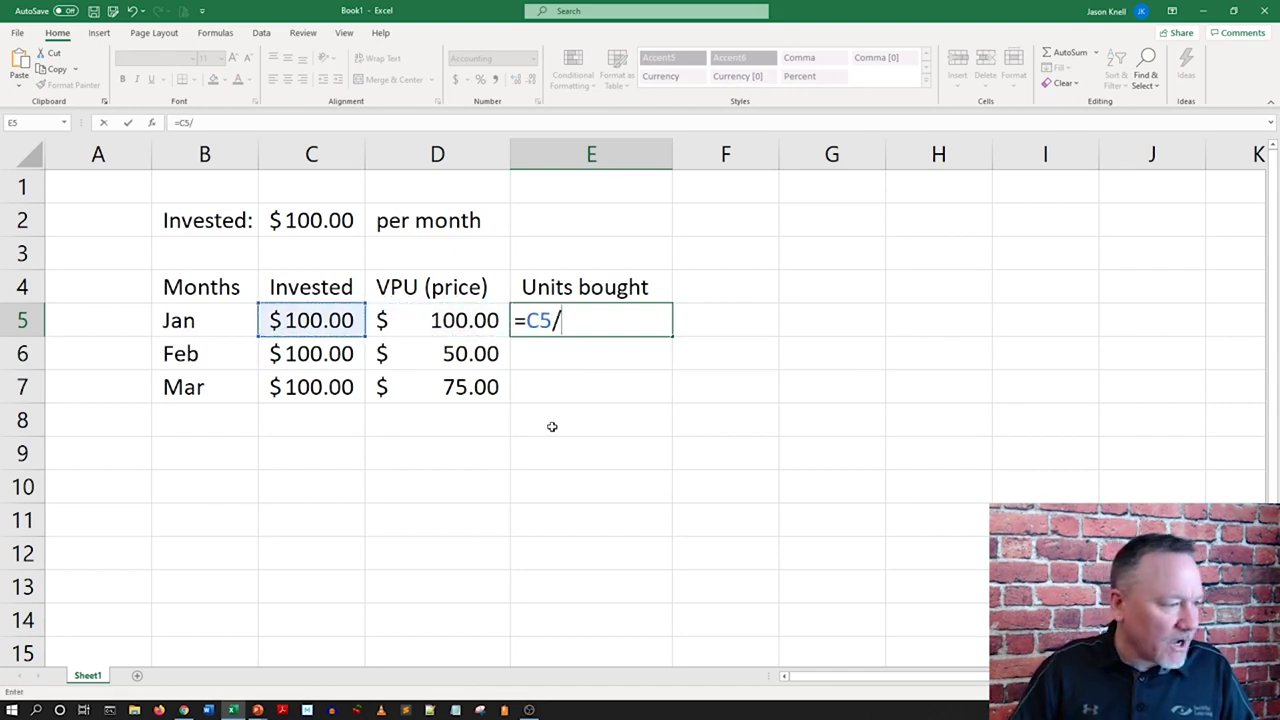
key(Left)
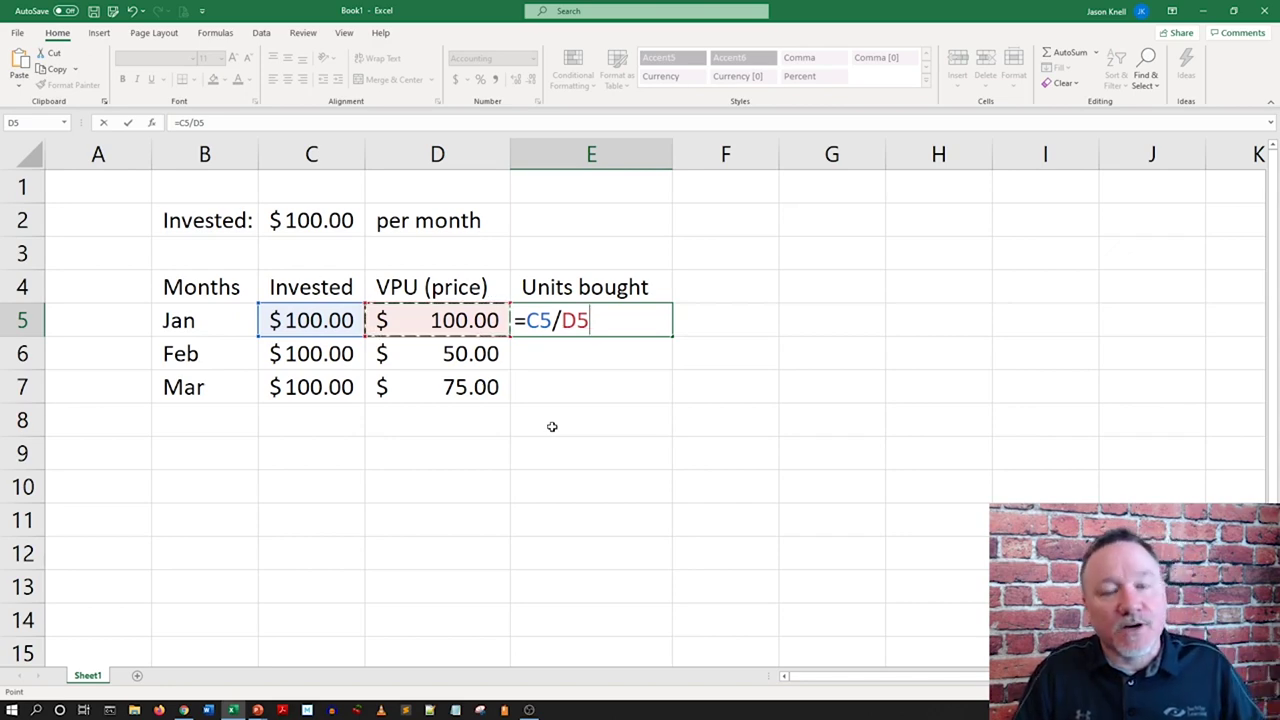
key(Return)
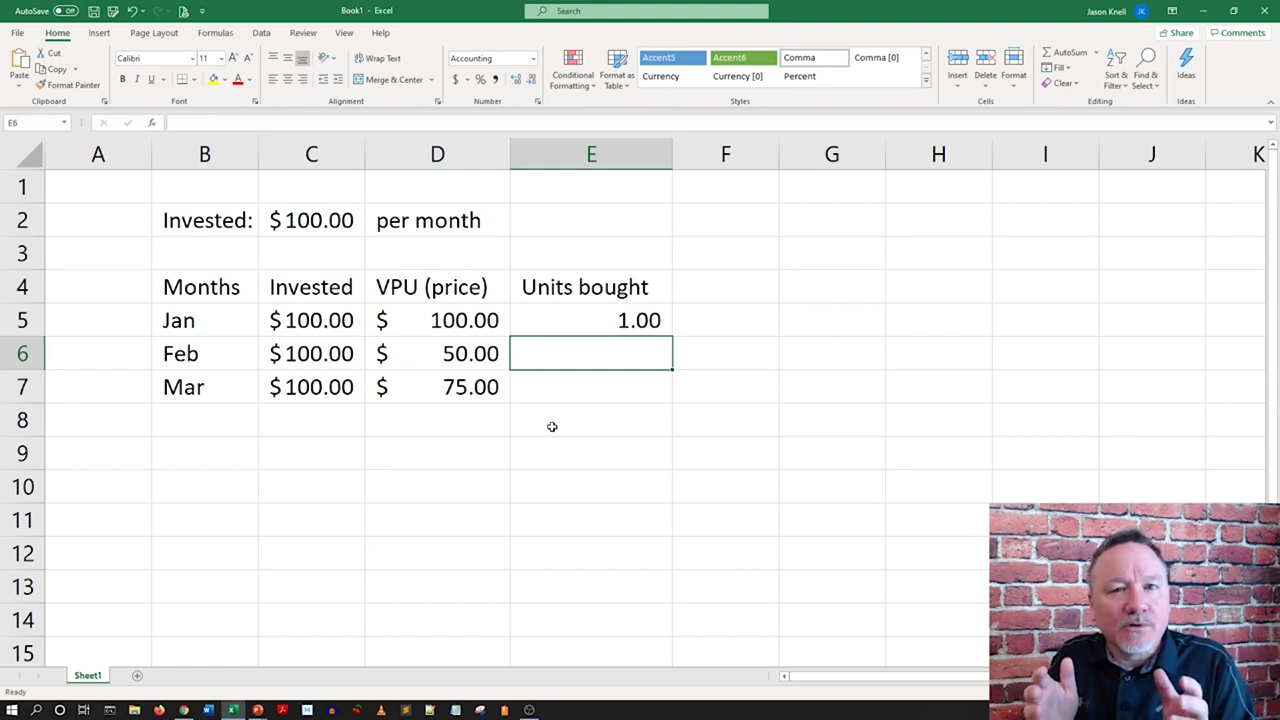
Step: Change the price header in D4 to NAVPU (price) and fit column D's width to it
key(Up)
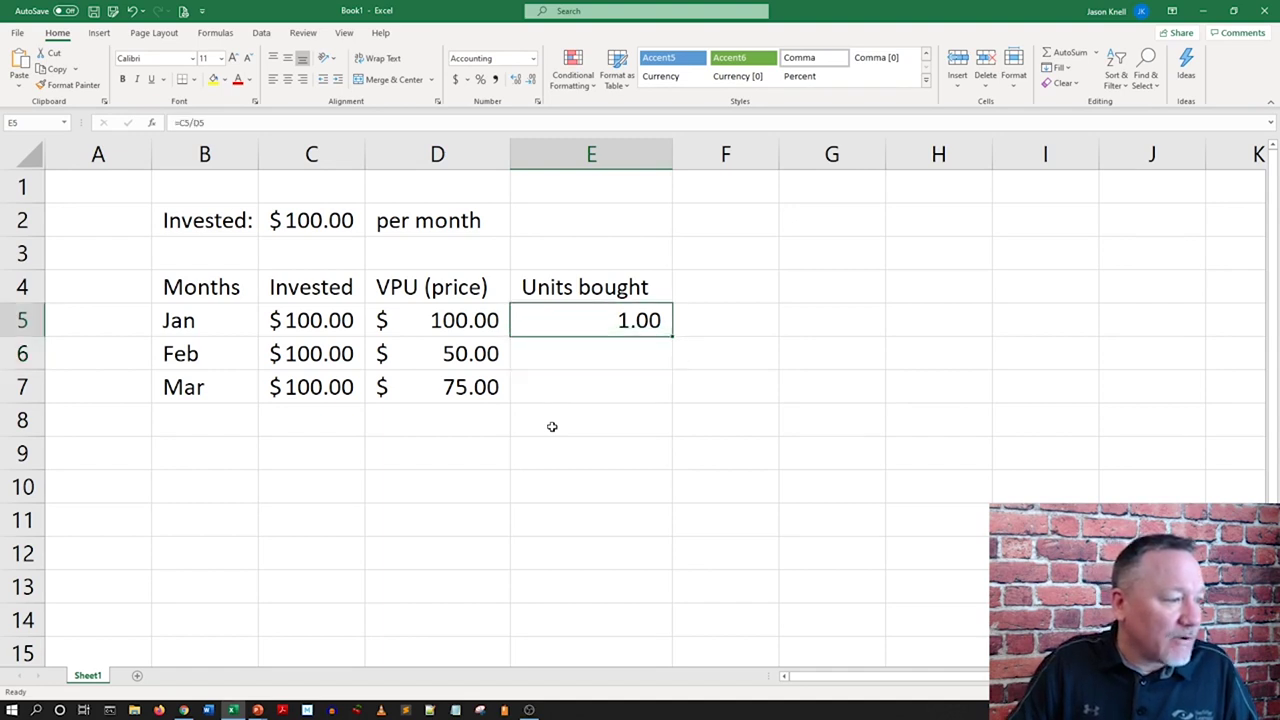
key(Up)
key(Left)
key(F2)
key(Home)
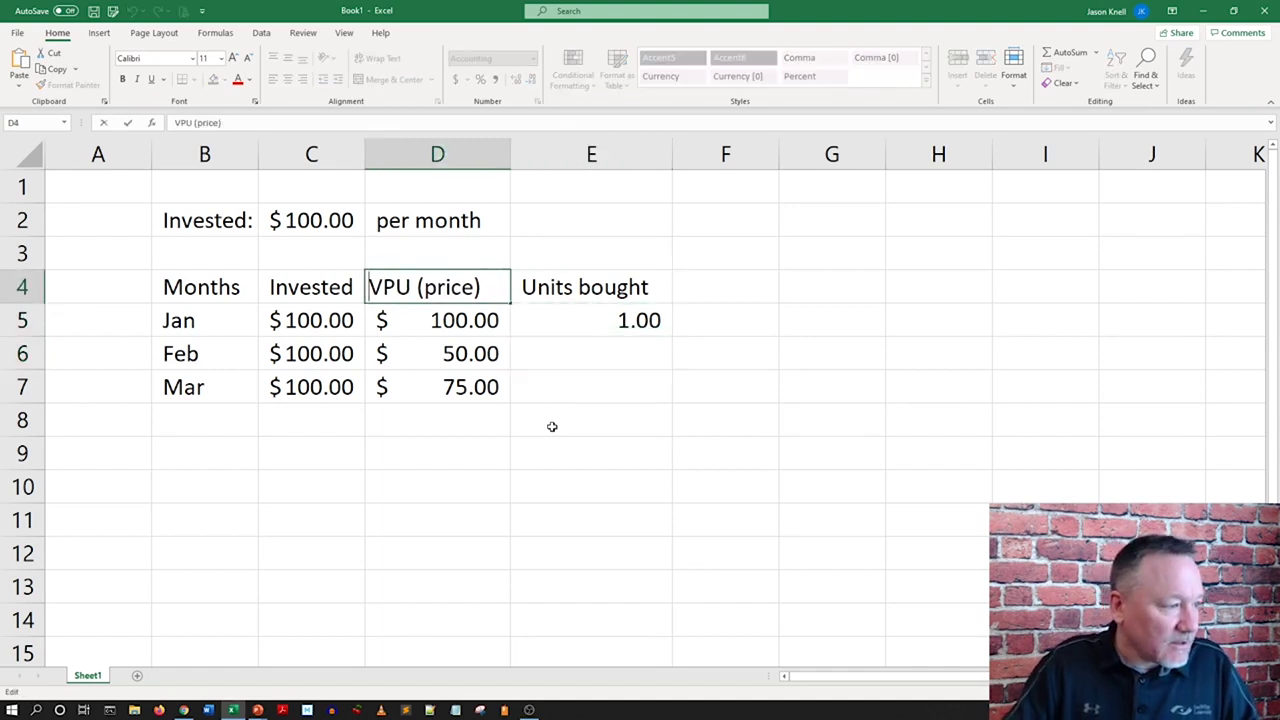
text(na)
key(BackSpace)
key(BackSpace)
text(NA)
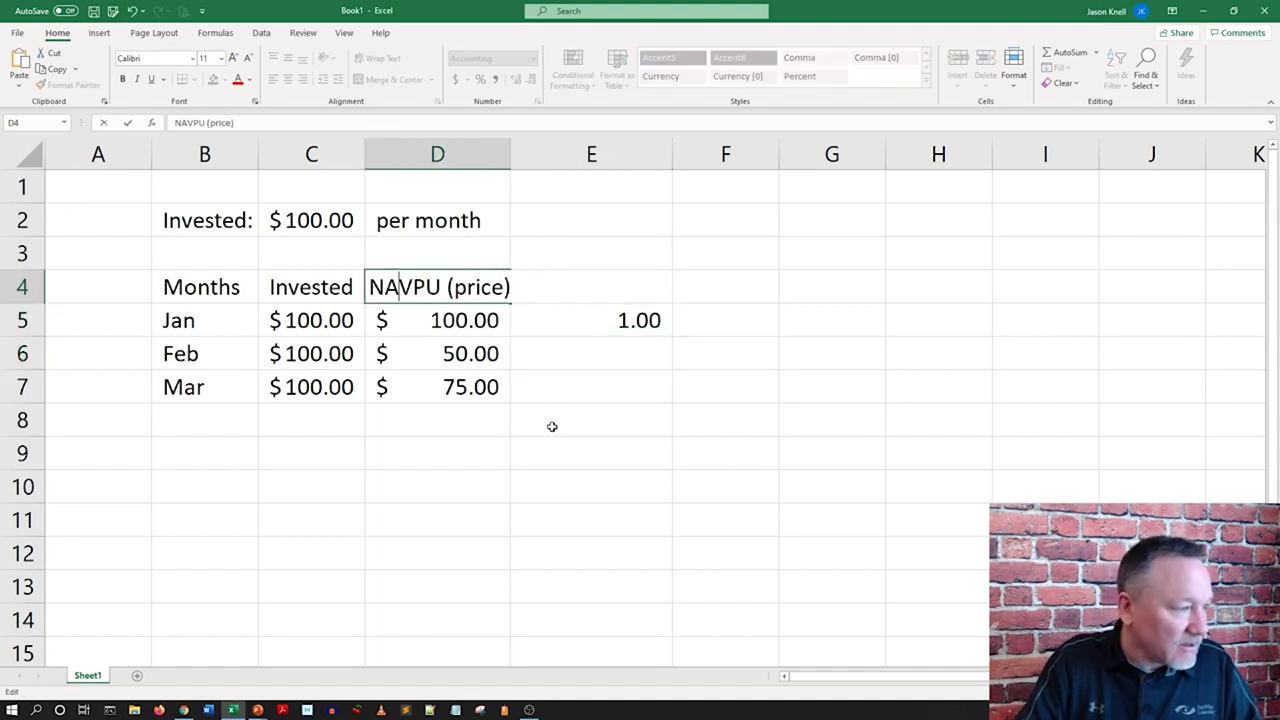
key(Return)
key(Right)
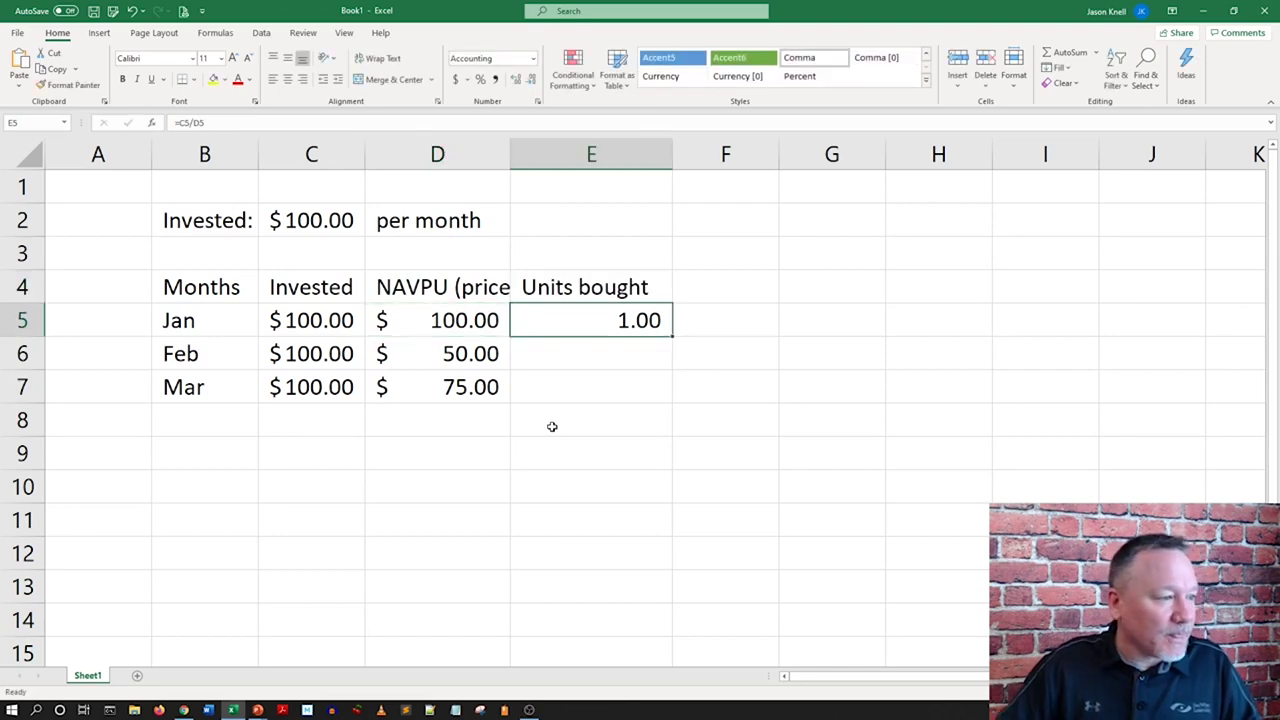
double_click(510, 152)
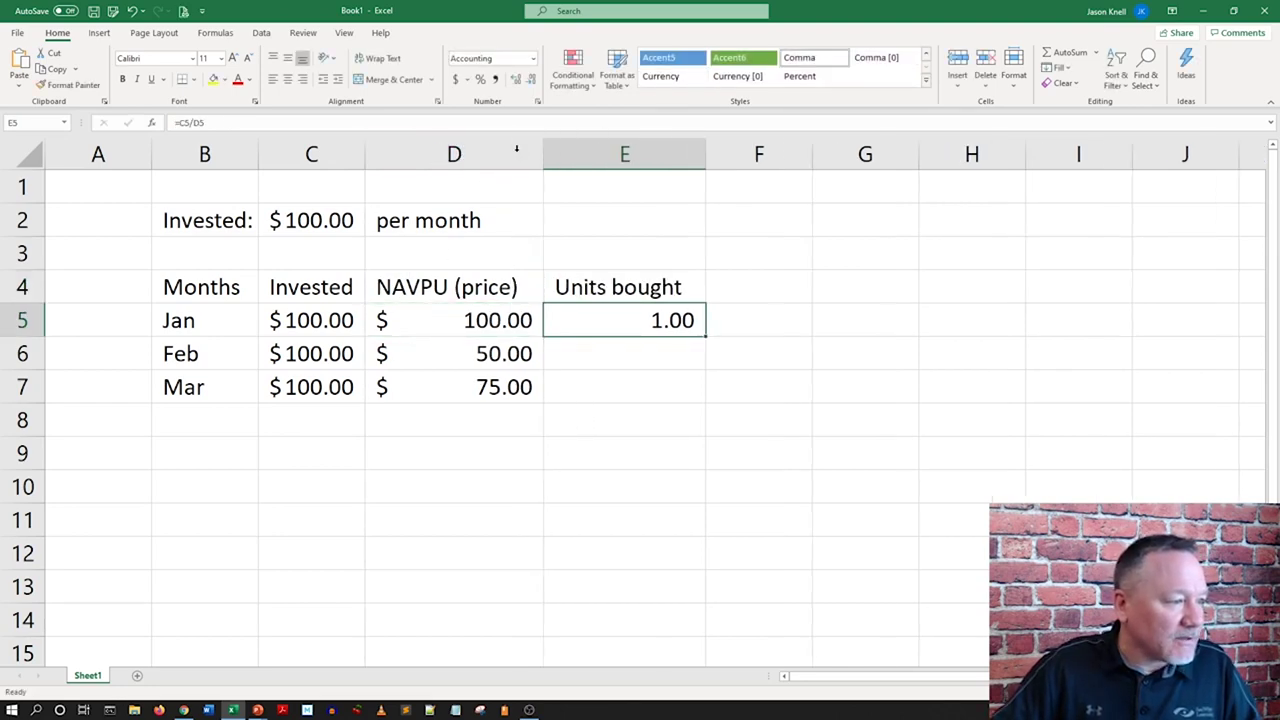
Step: Calculate February's units bought in E6 with the formula =C6/D6
click(627, 350)
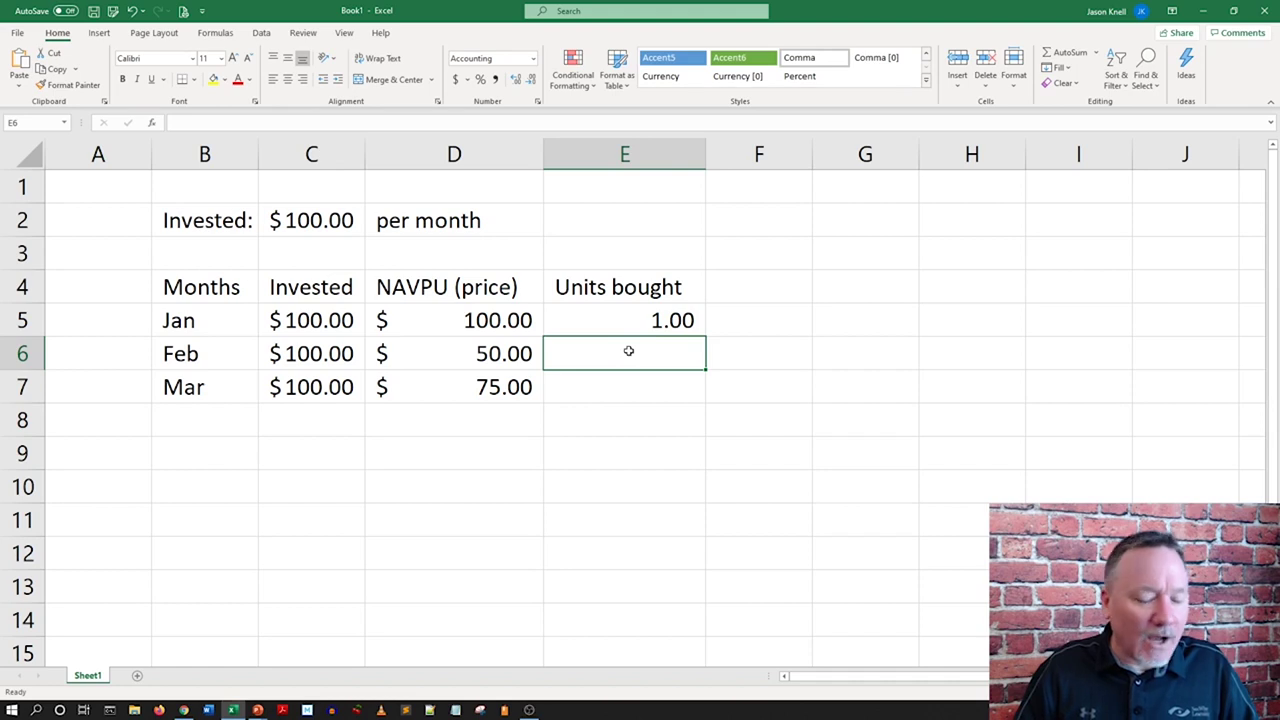
text(=)
key(Left)
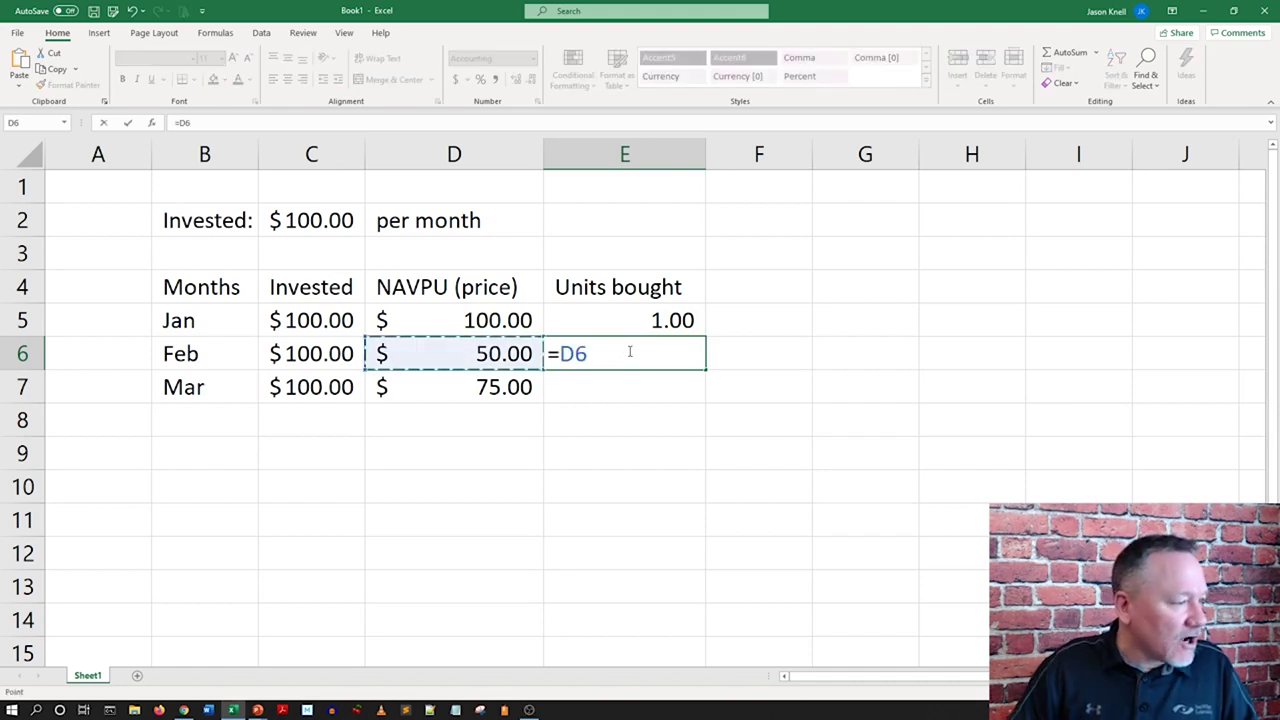
key(Left)
text(/)
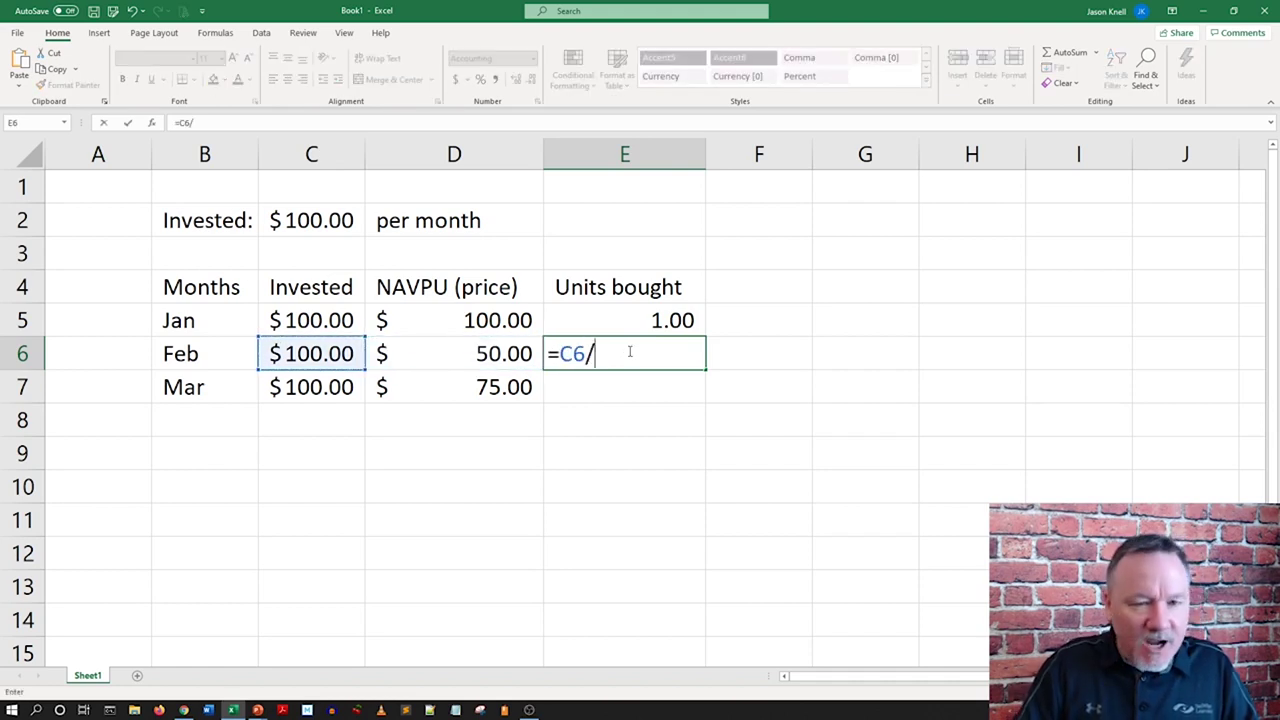
key(Left)
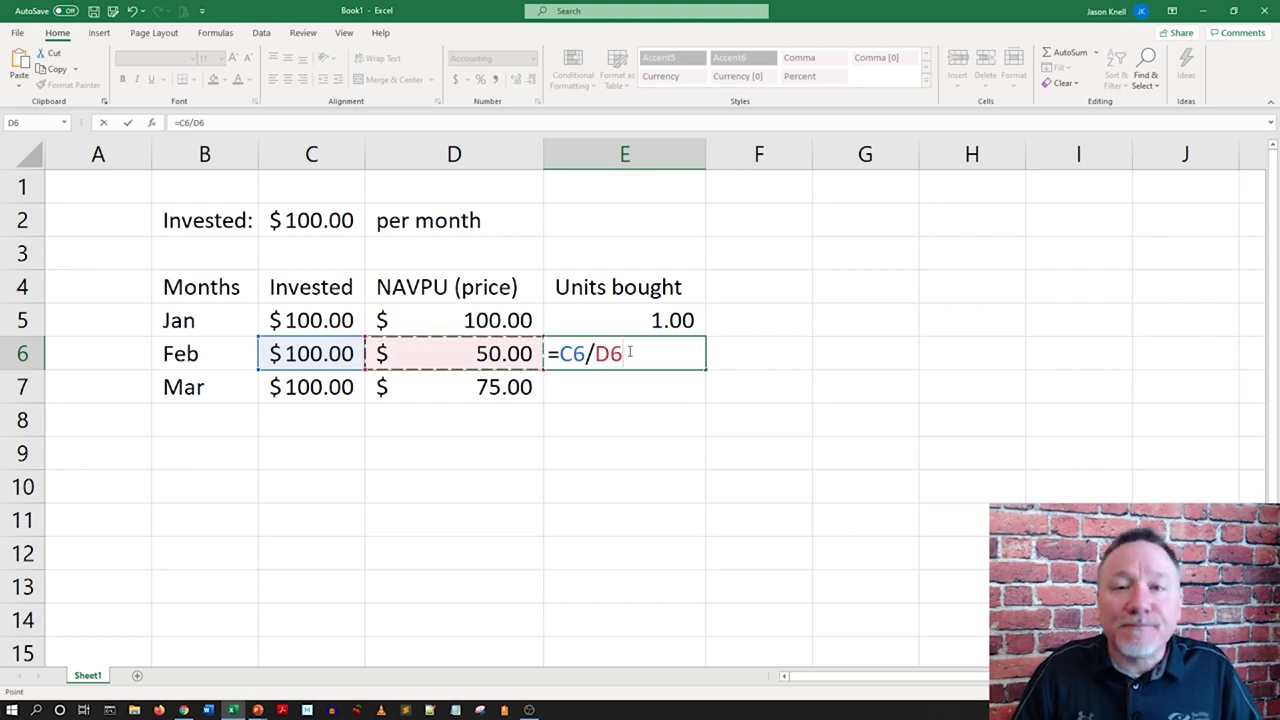
key(Return)
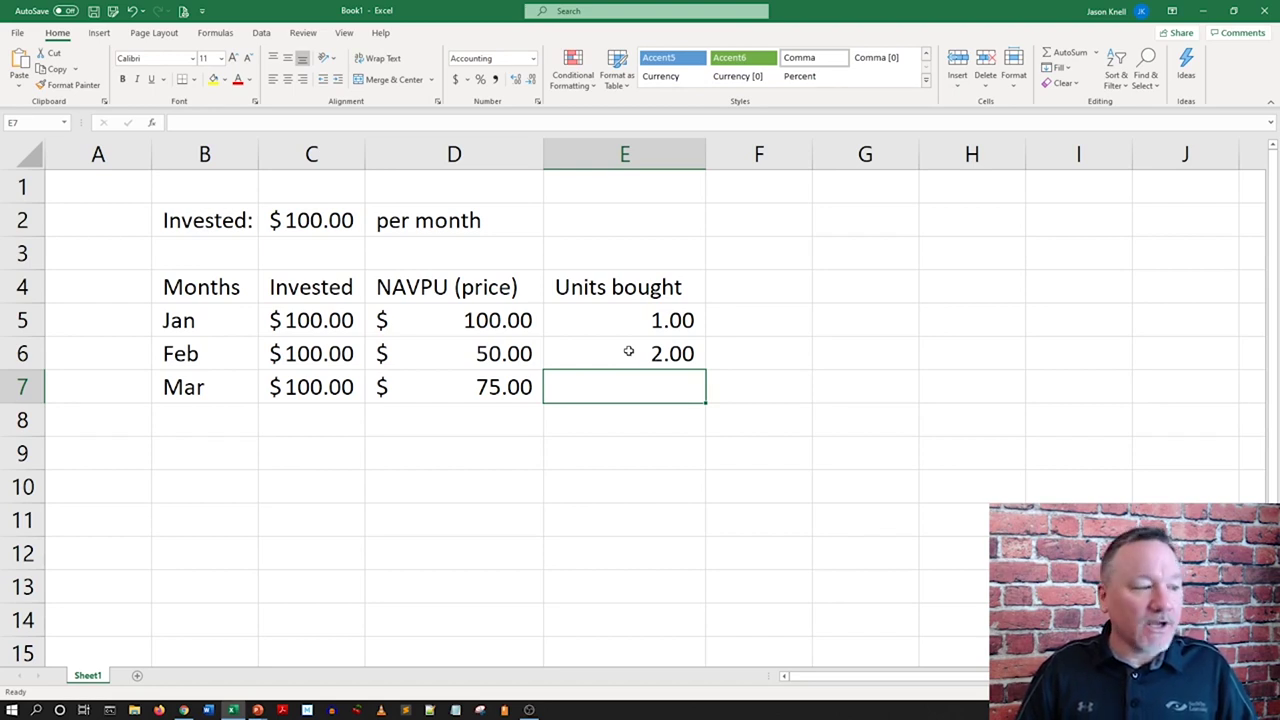
Step: Add the column header Total Units in F4 and fit column F's width to it
key(Up)
key(Up)
key(Down)
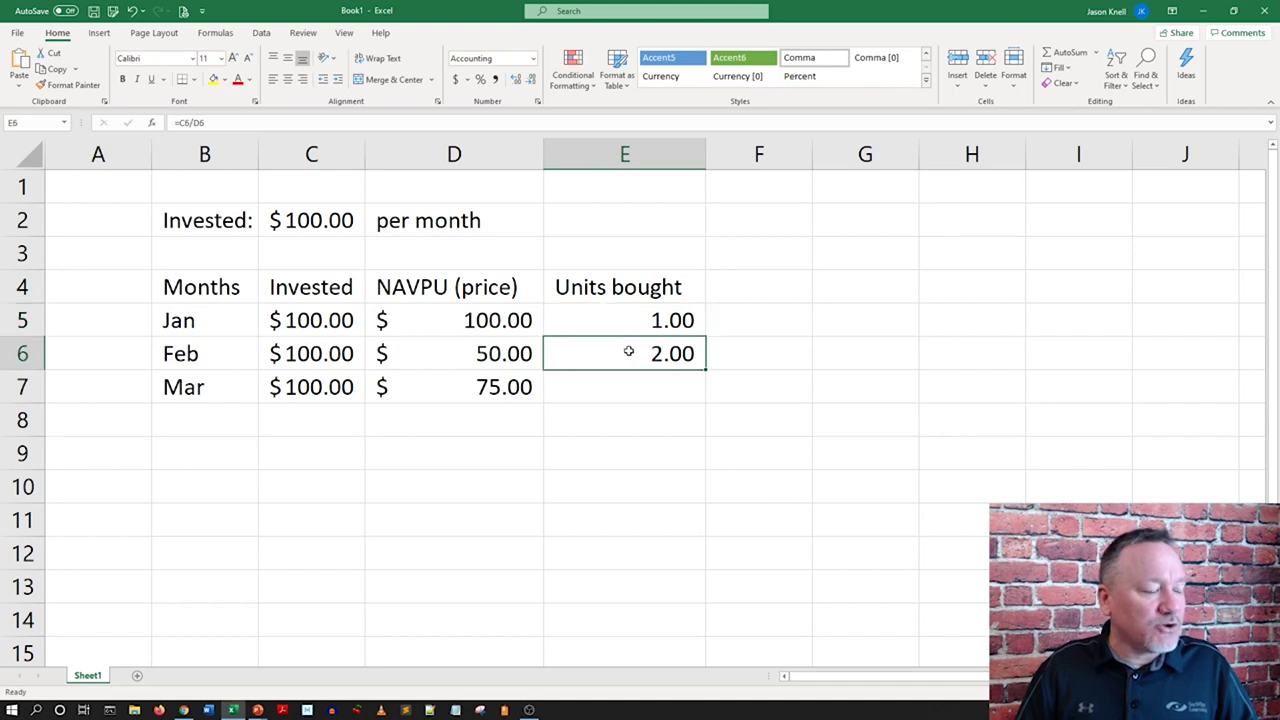
key(Up)
key(Up)
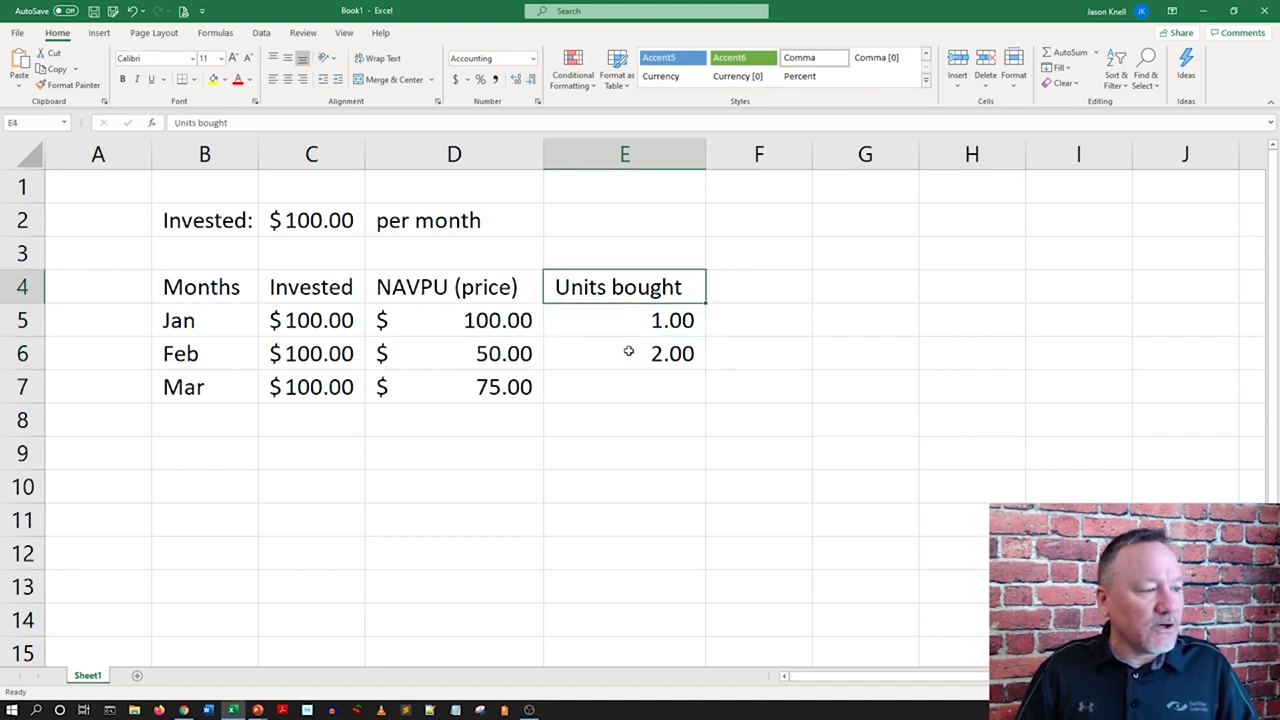
key(Right)
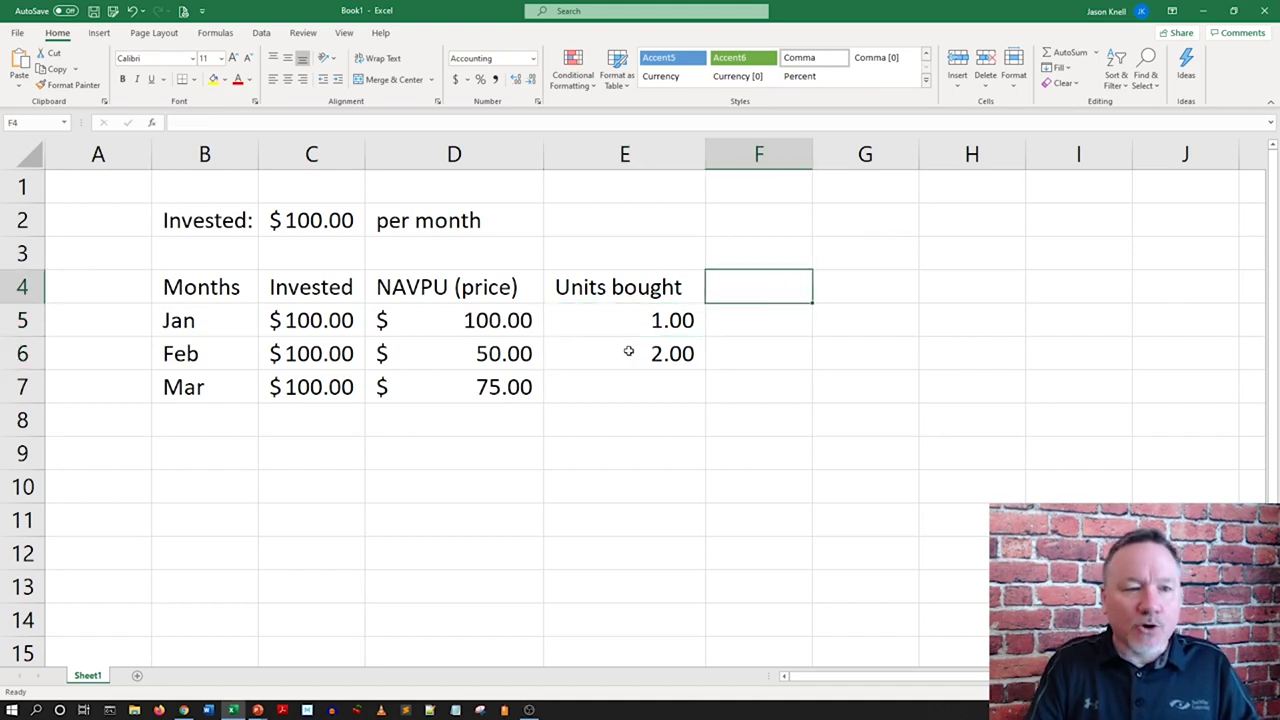
text(Total Uni)
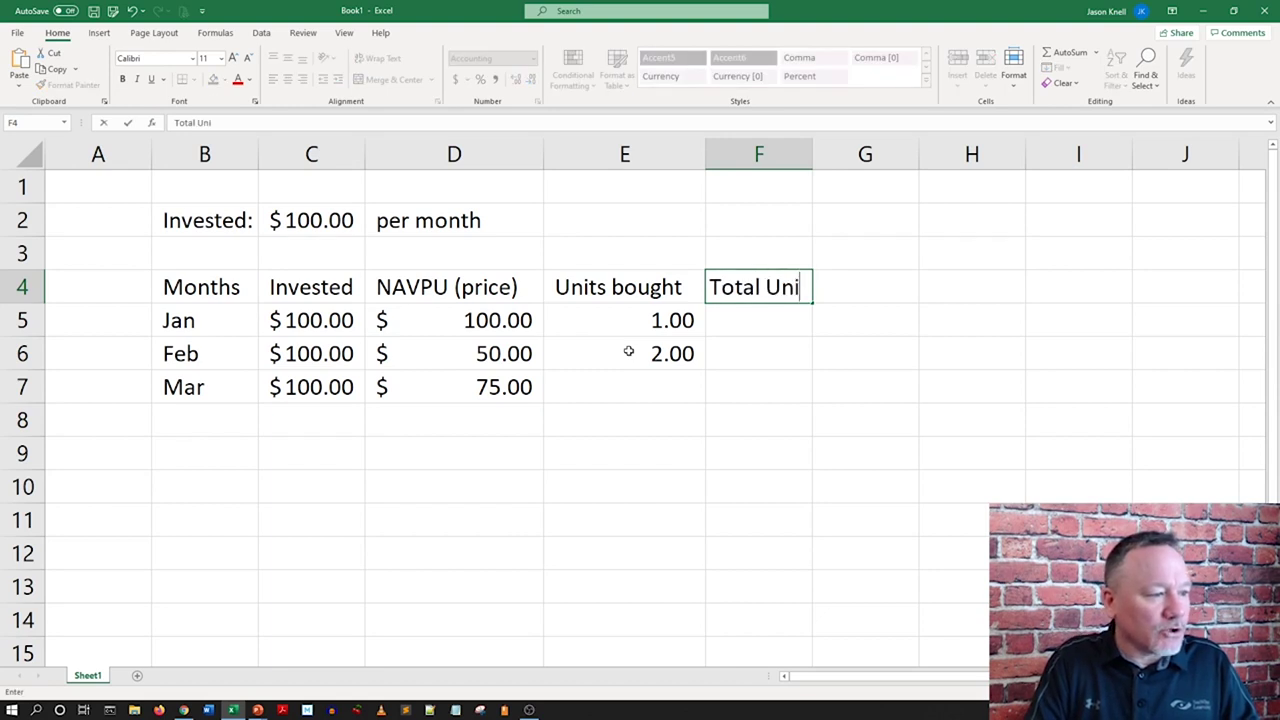
text(ts)
key(Return)
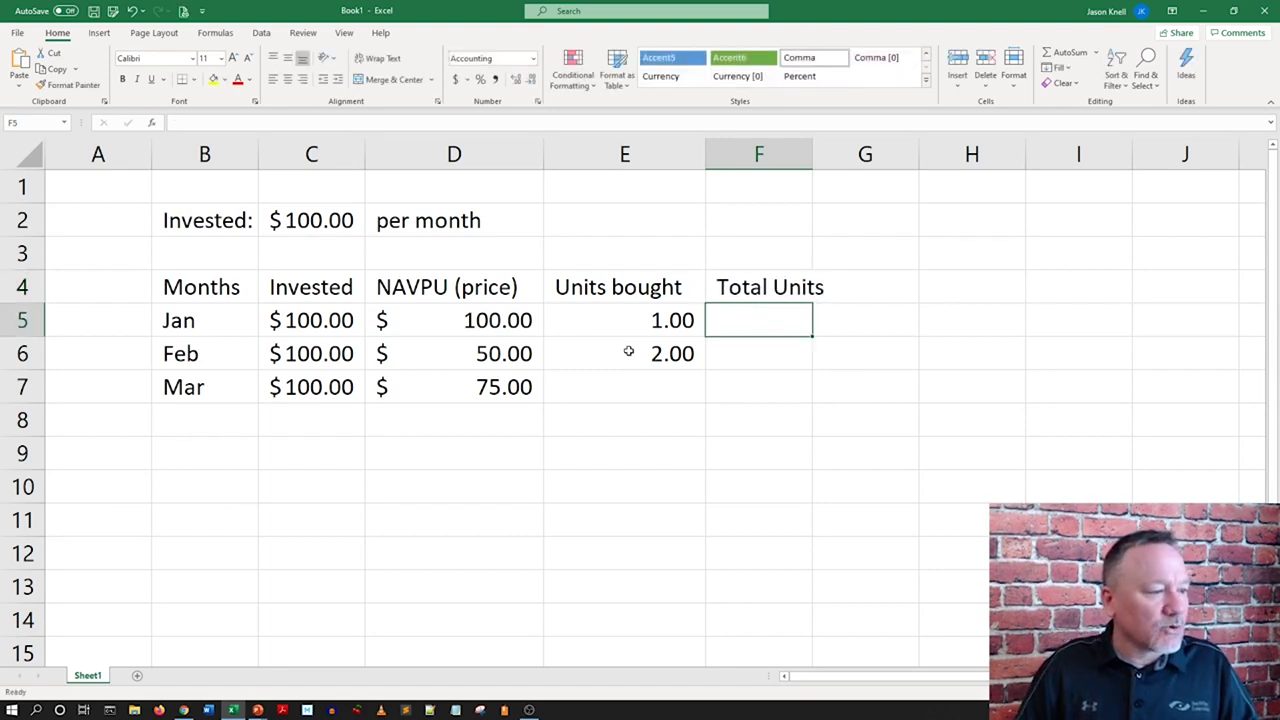
double_click(813, 152)
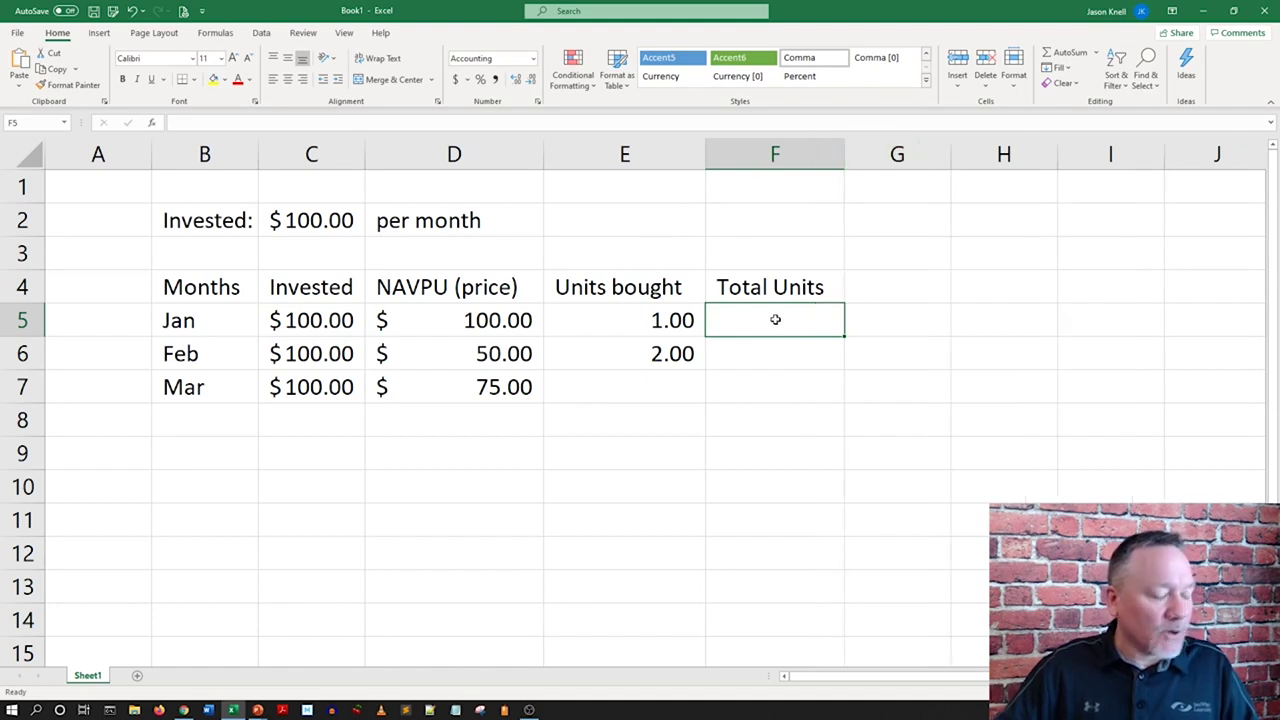
Step: Enter the running unit totals for Jan and Feb, using =E5 in F5 and =F5+E6 in F6
text(=E5)
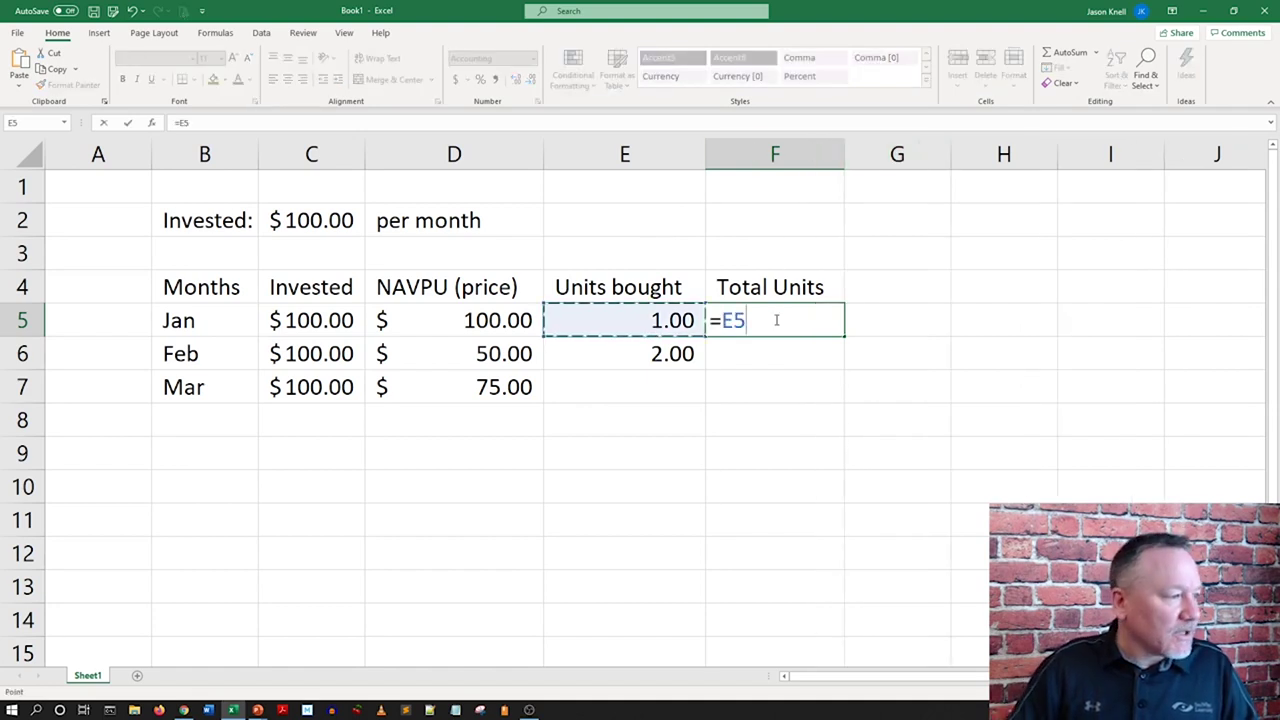
key(Return)
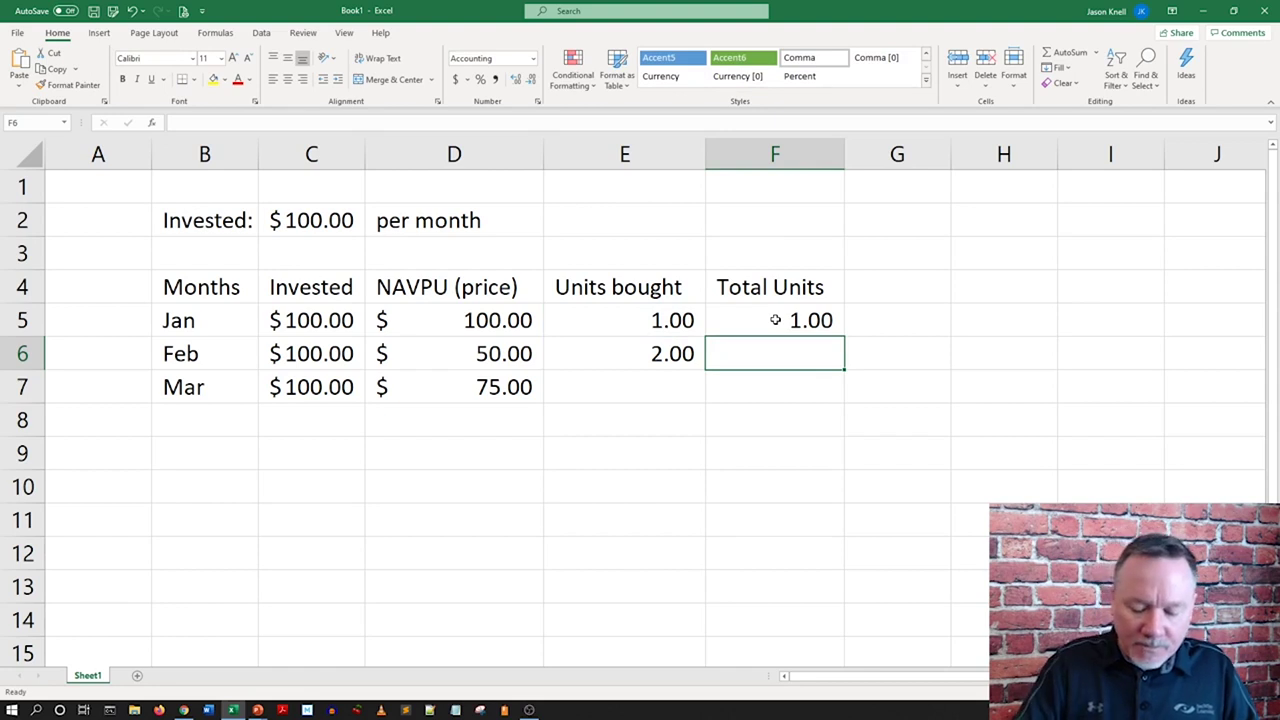
text(=)
click(775, 320)
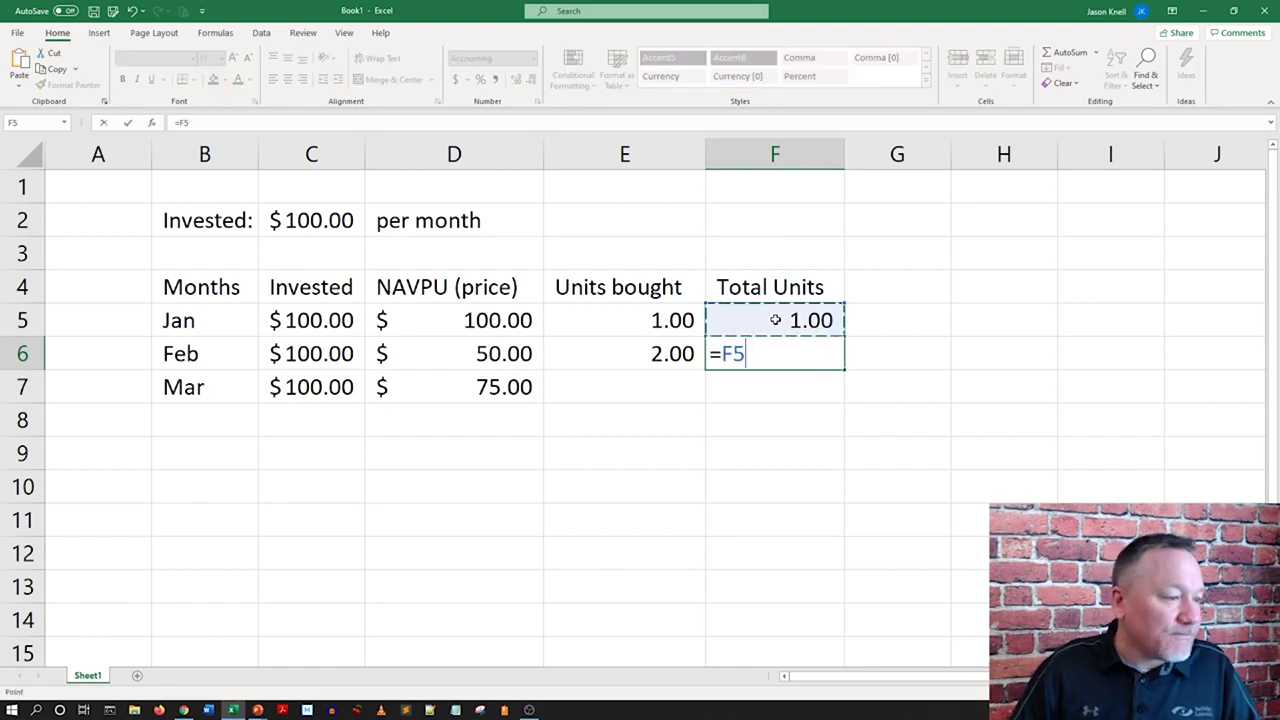
text(+)
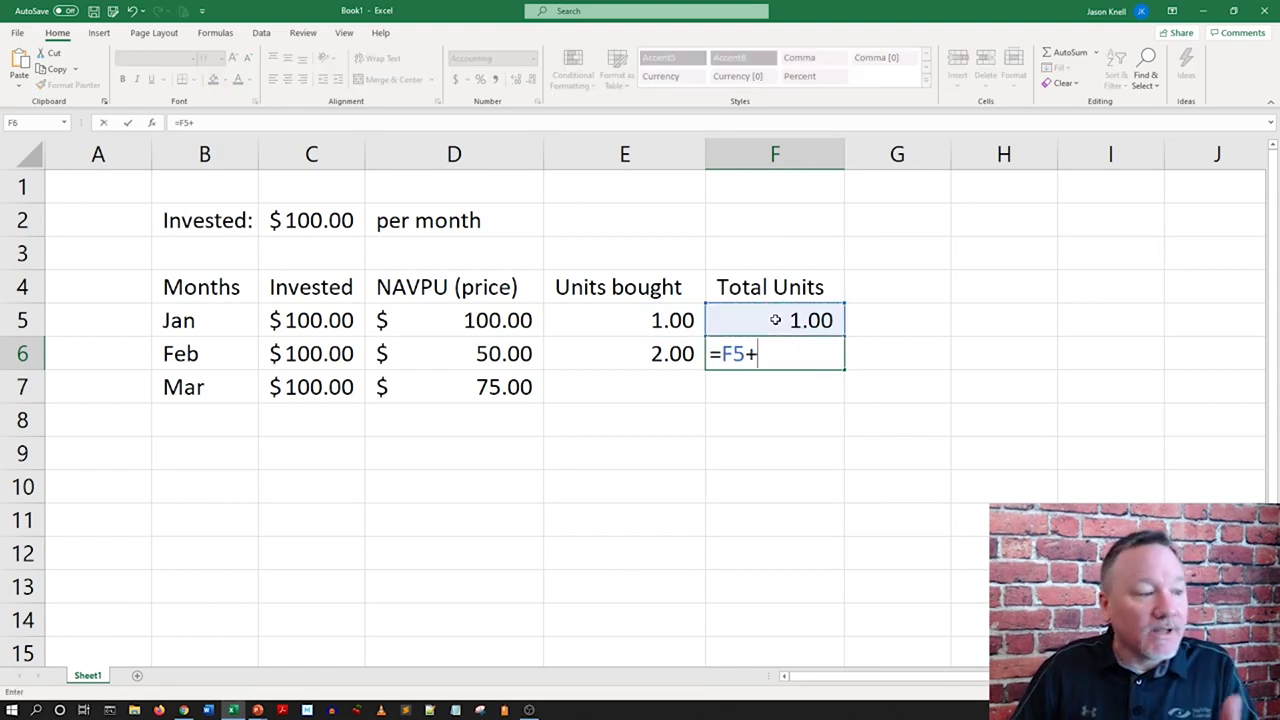
key(Left)
key(Return)
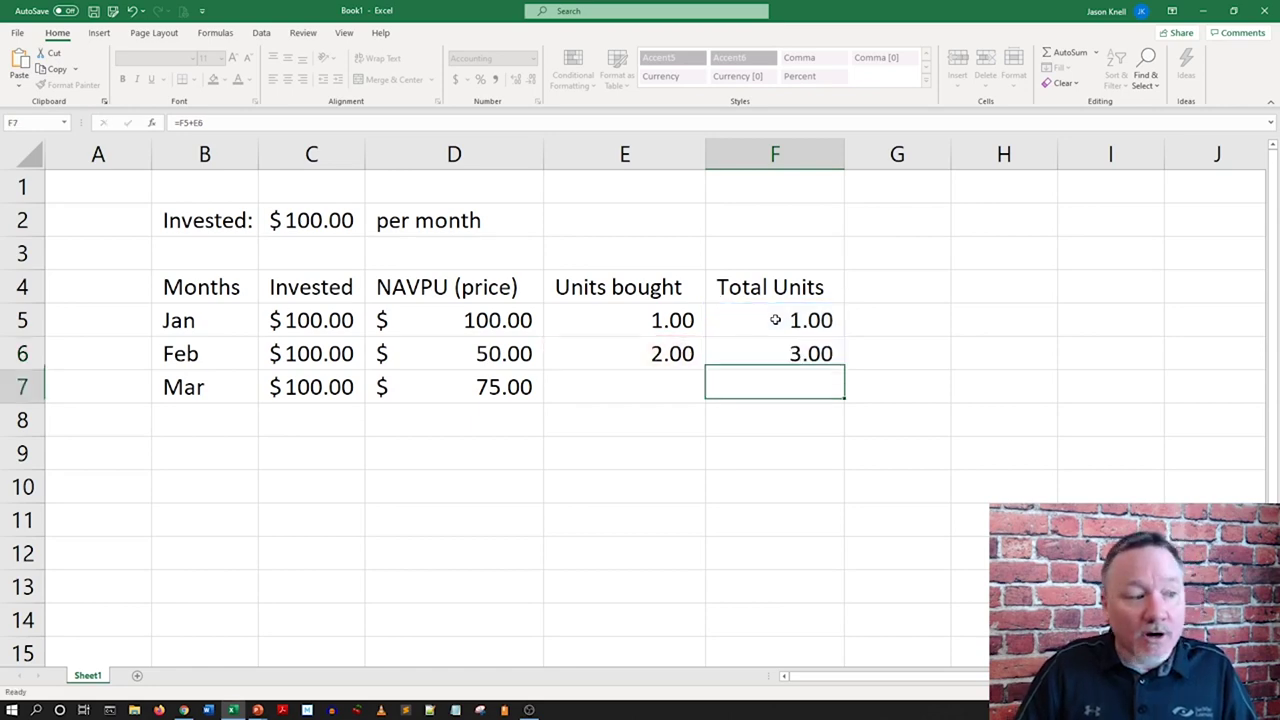
Step: Calculate March's units bought in E7 with the formula =C7/D7
key(Up)
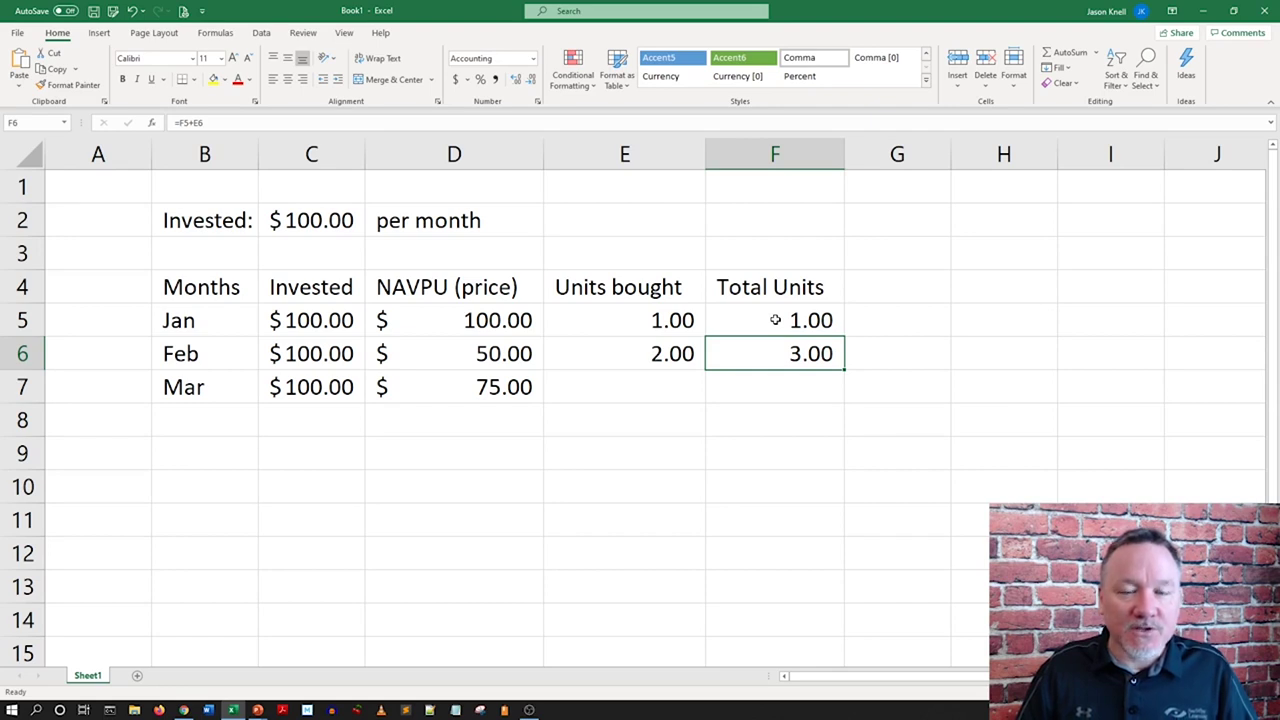
key(Left)
key(Down)
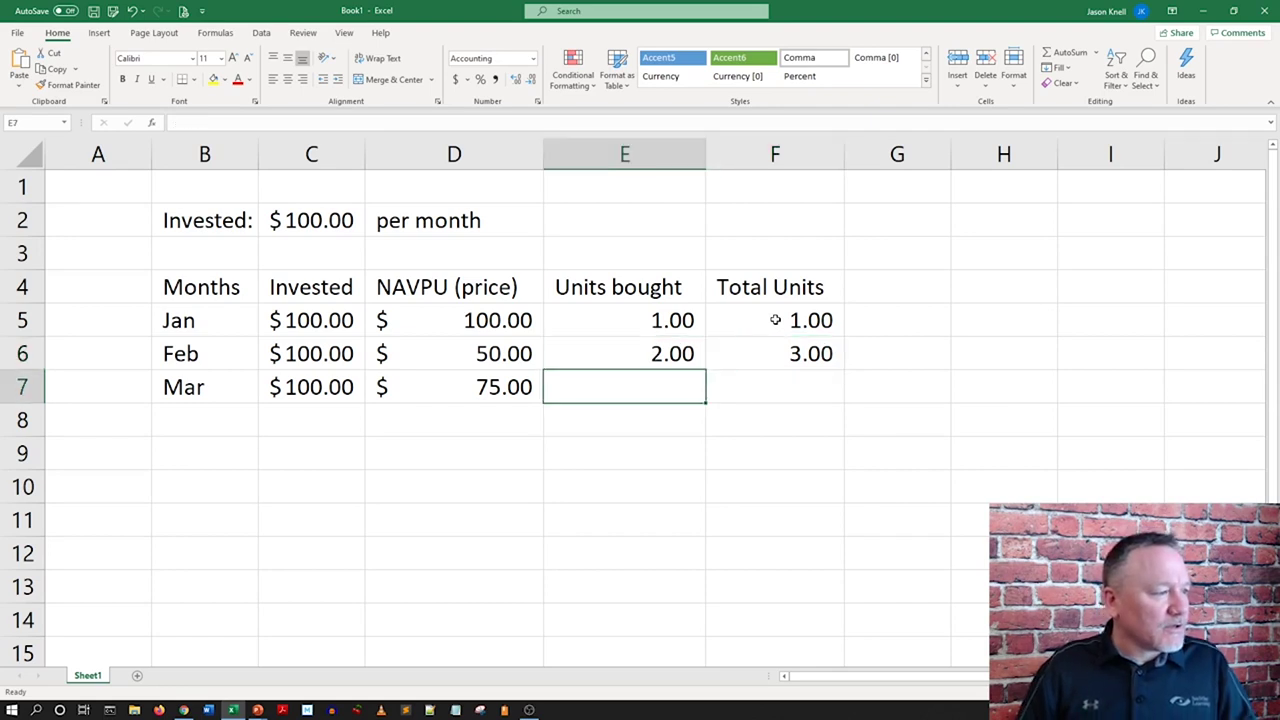
key(Left)
key(Left)
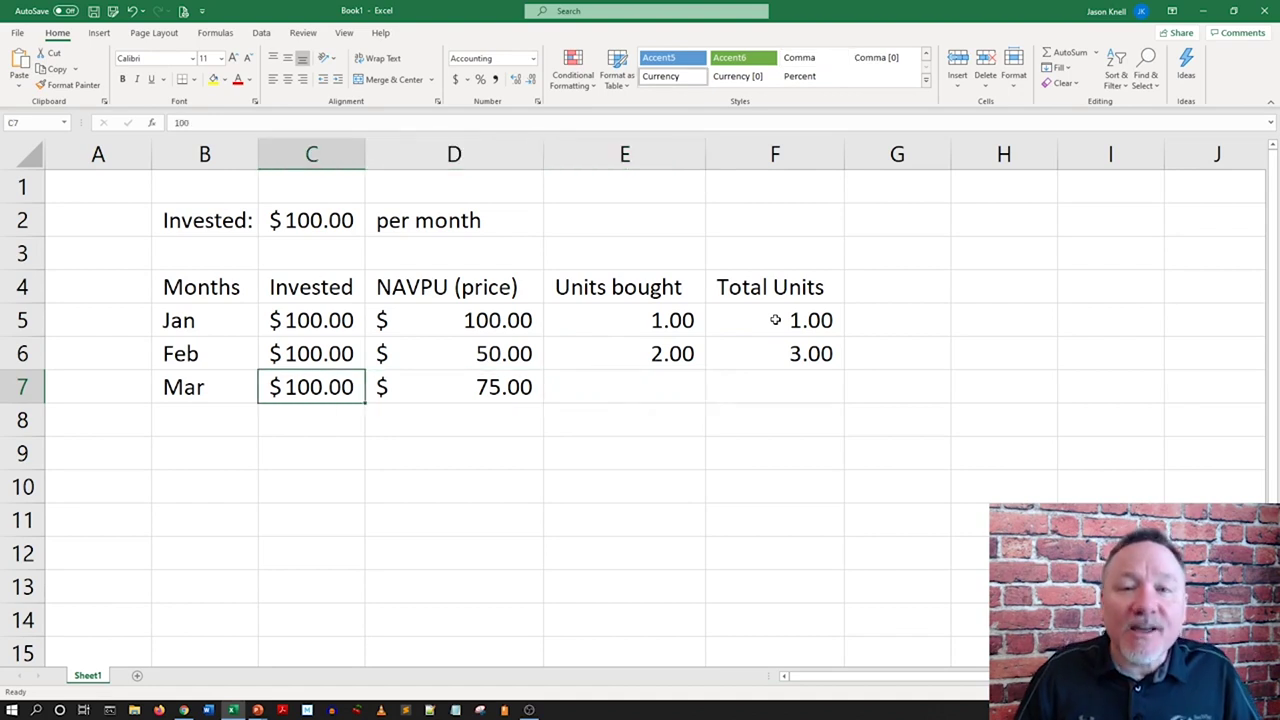
key(Right)
key(Right)
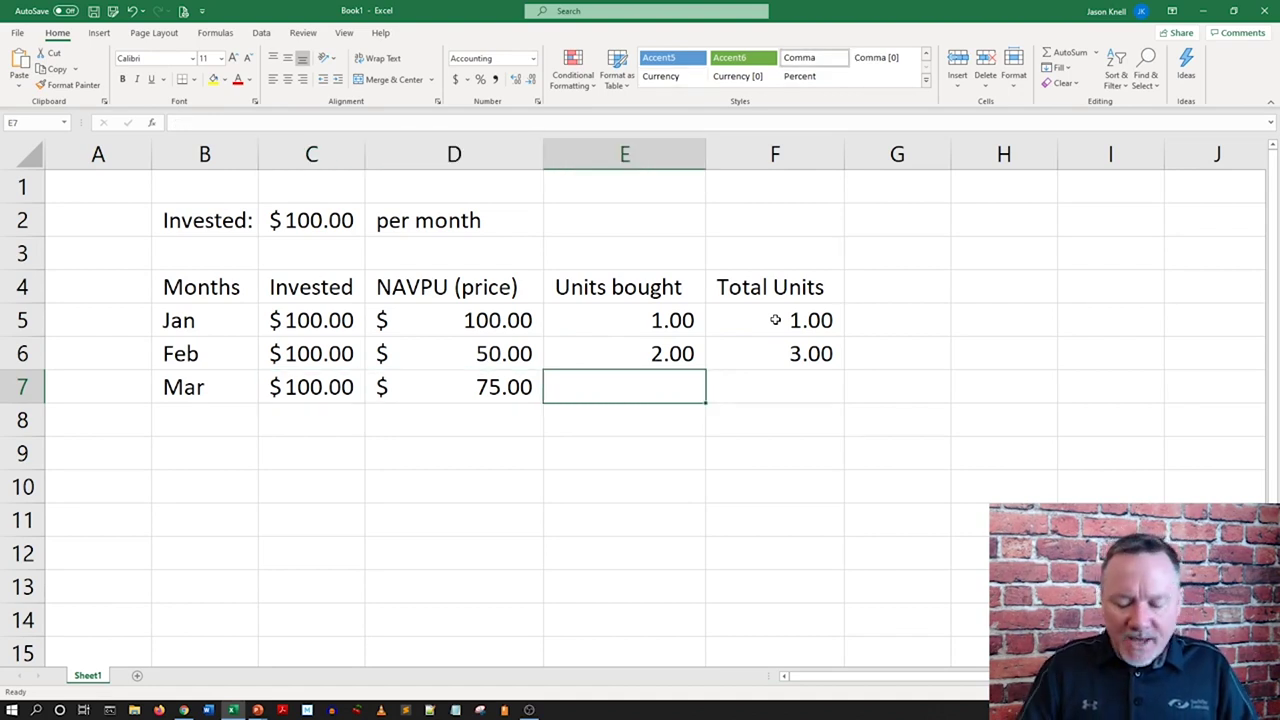
text(=)
key(Left)
key(Left)
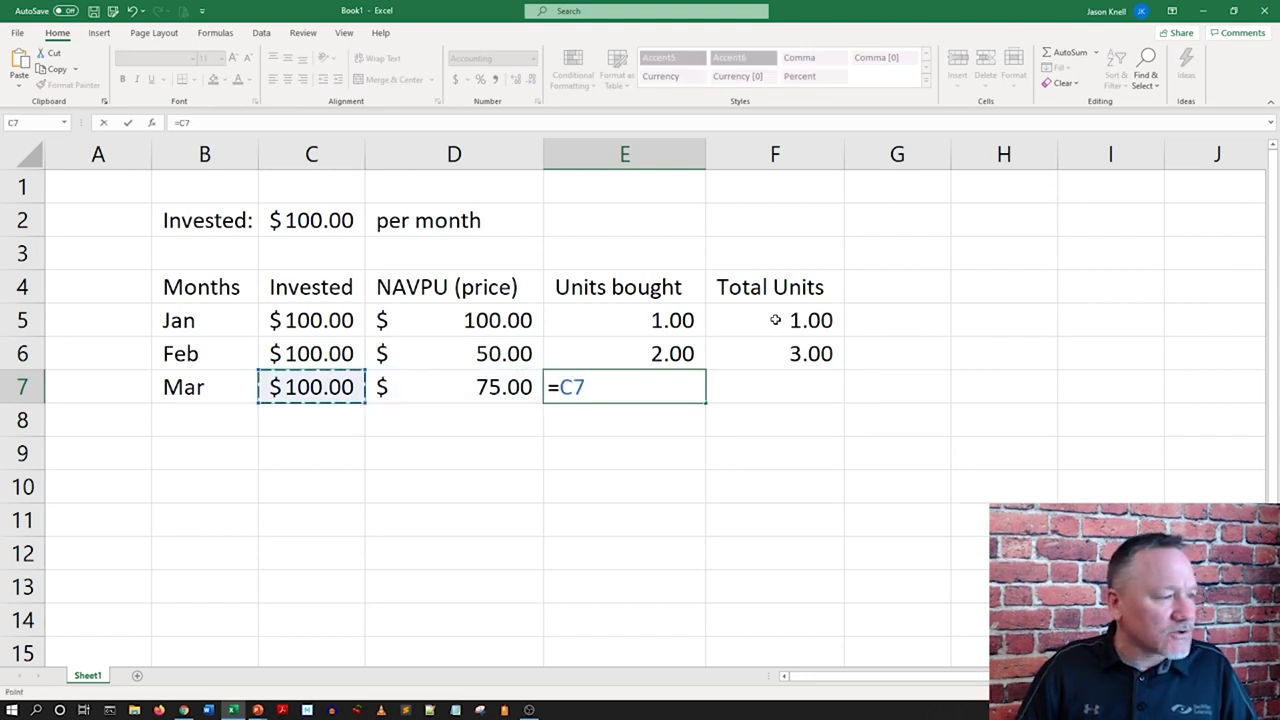
text(/)
key(Left)
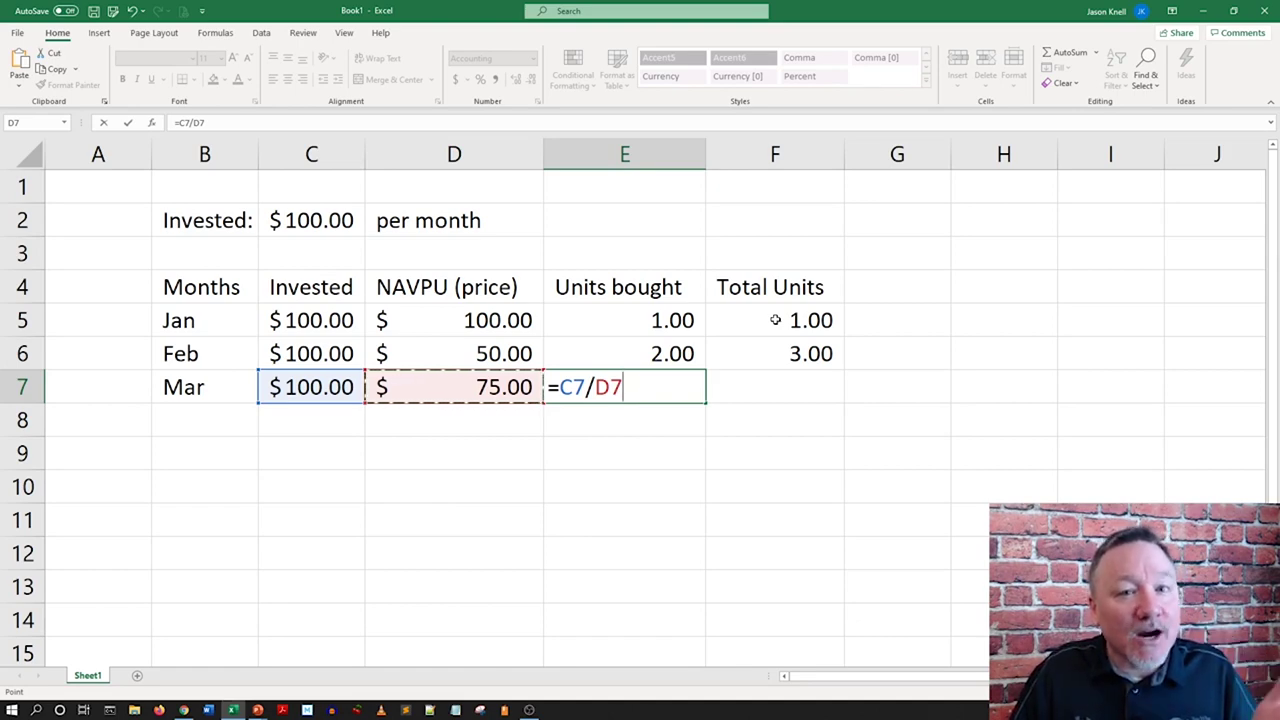
key(Return)
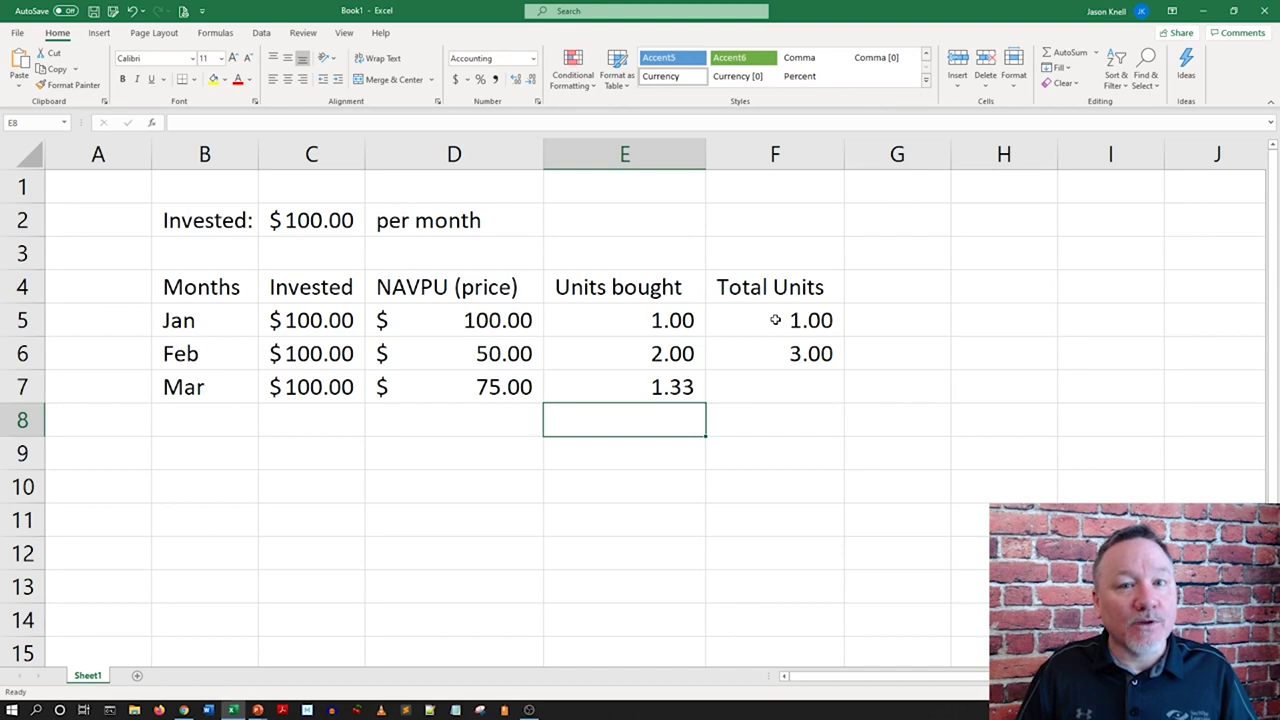
Step: Enter March's running unit total in F7 with the formula =F6+E7 and make it bold
key(Up)
key(Right)
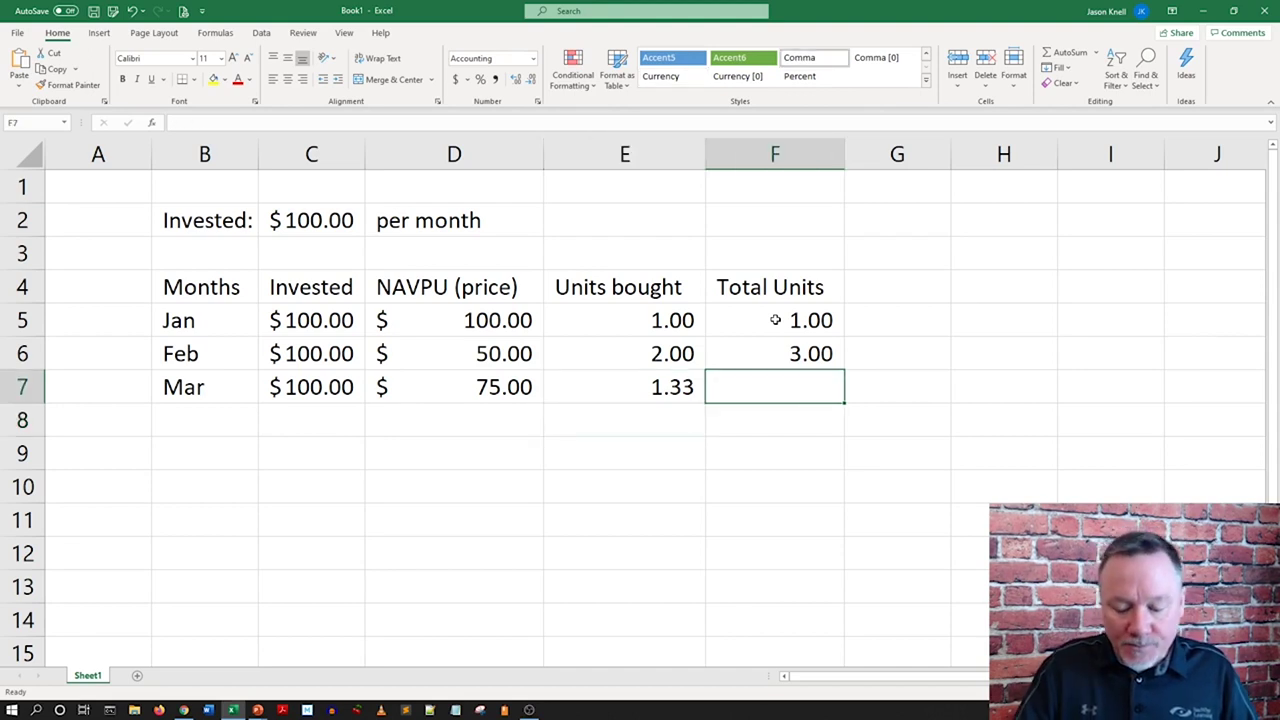
text(=)
key(Up)
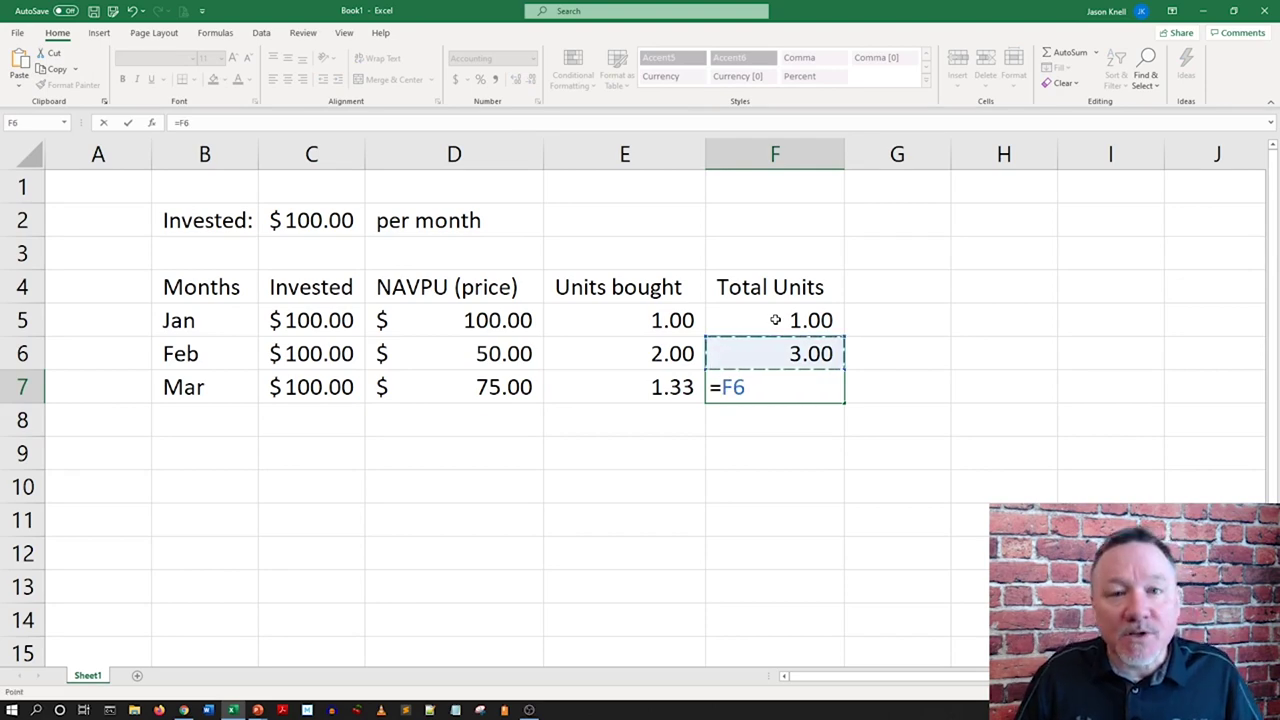
text(+)
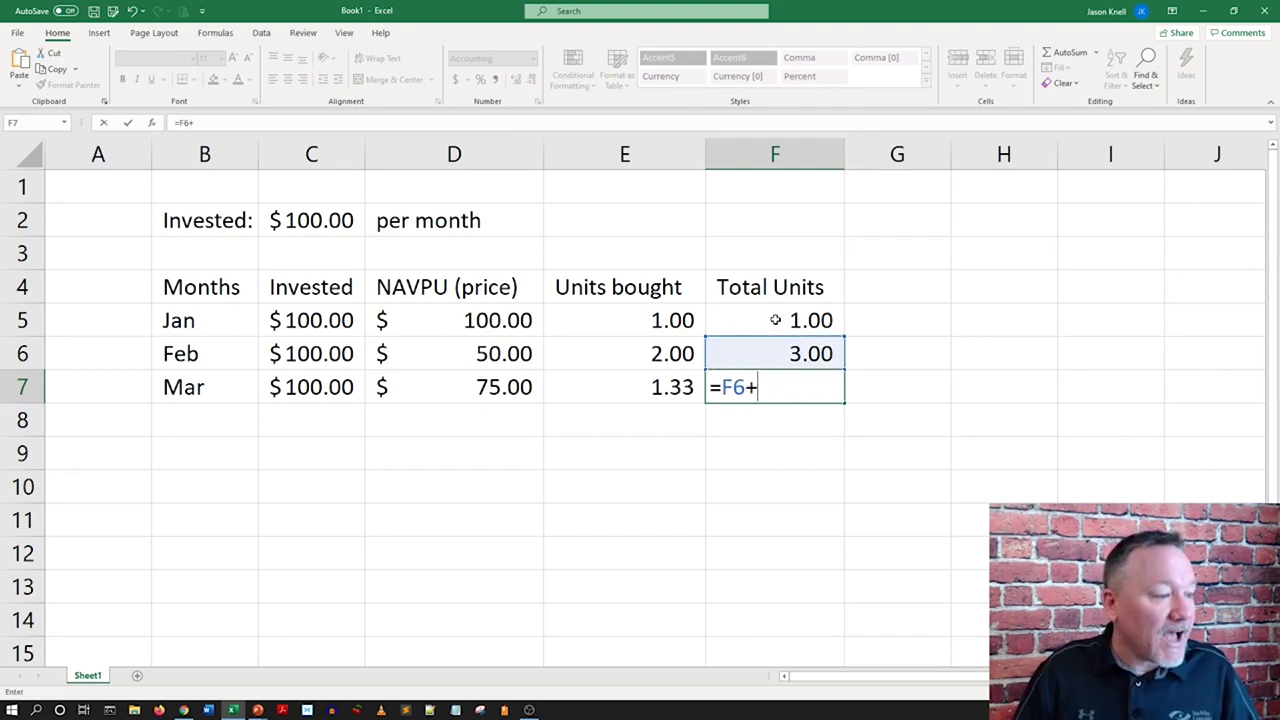
key(Left)
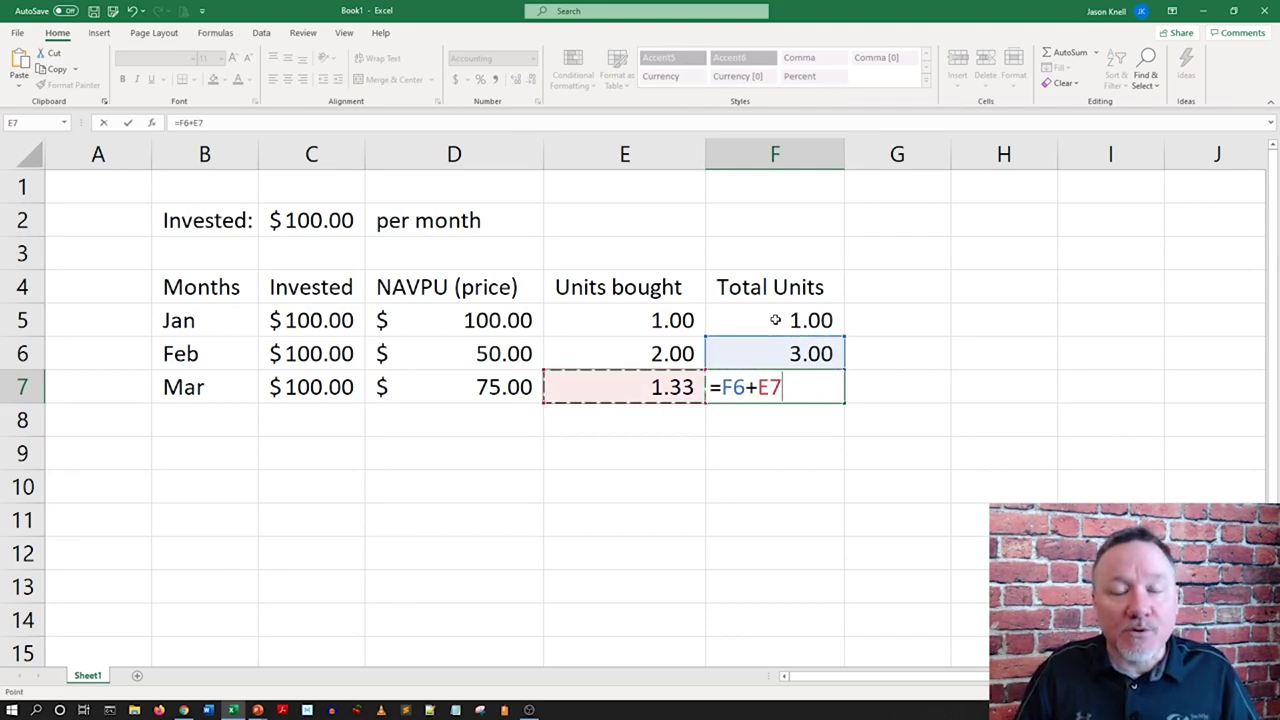
key(Return)
key(Up)
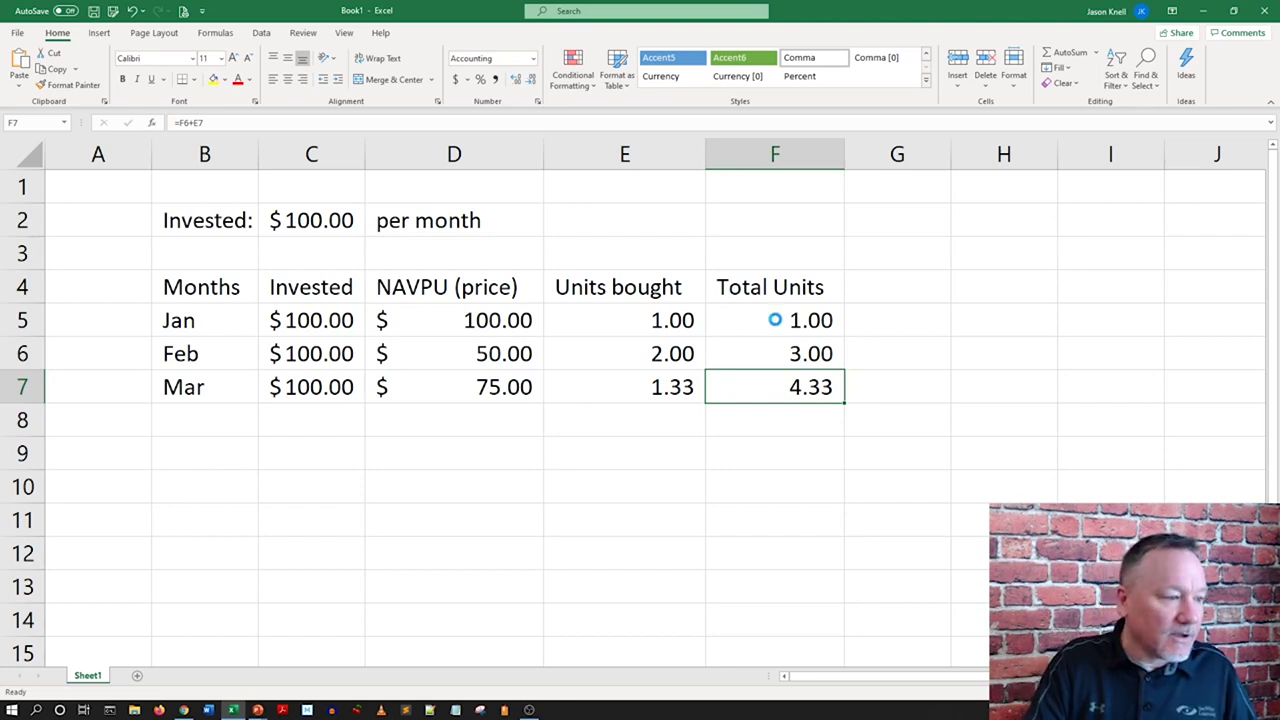
key(ctrl+b)
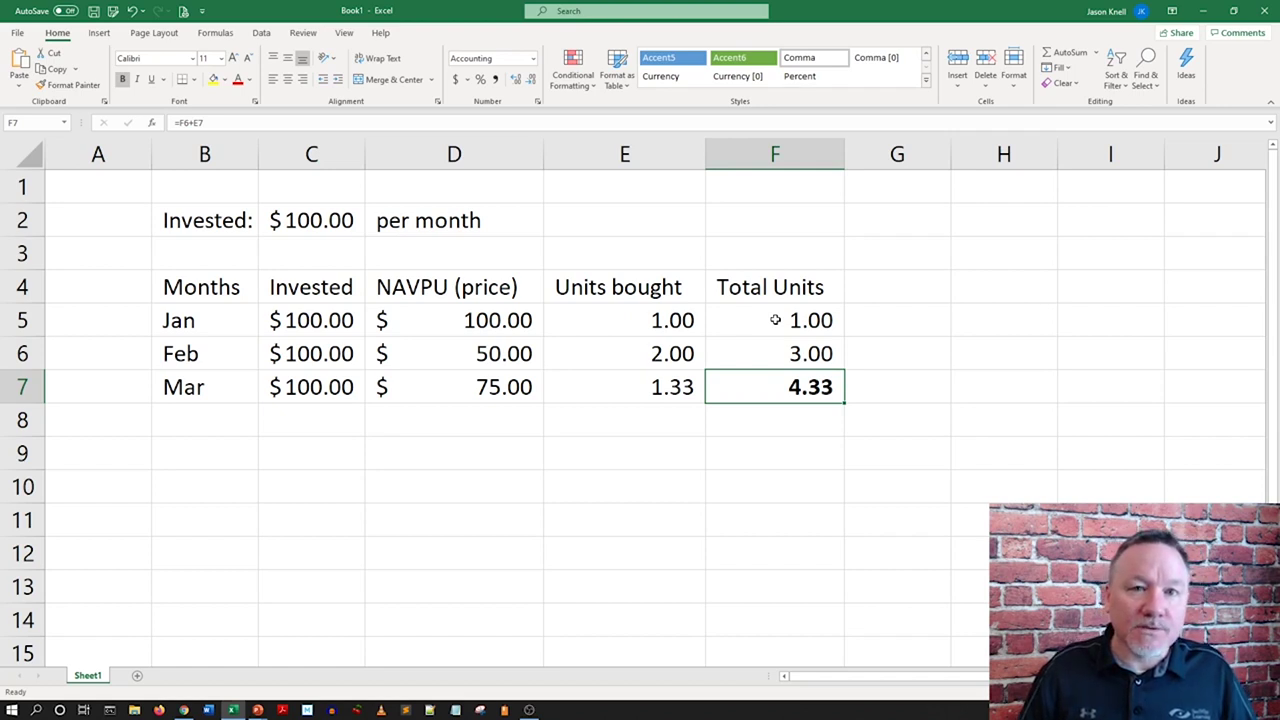
Step: Add the row label Total in B9, below the months
key(Left)
key(Left)
key(Left)
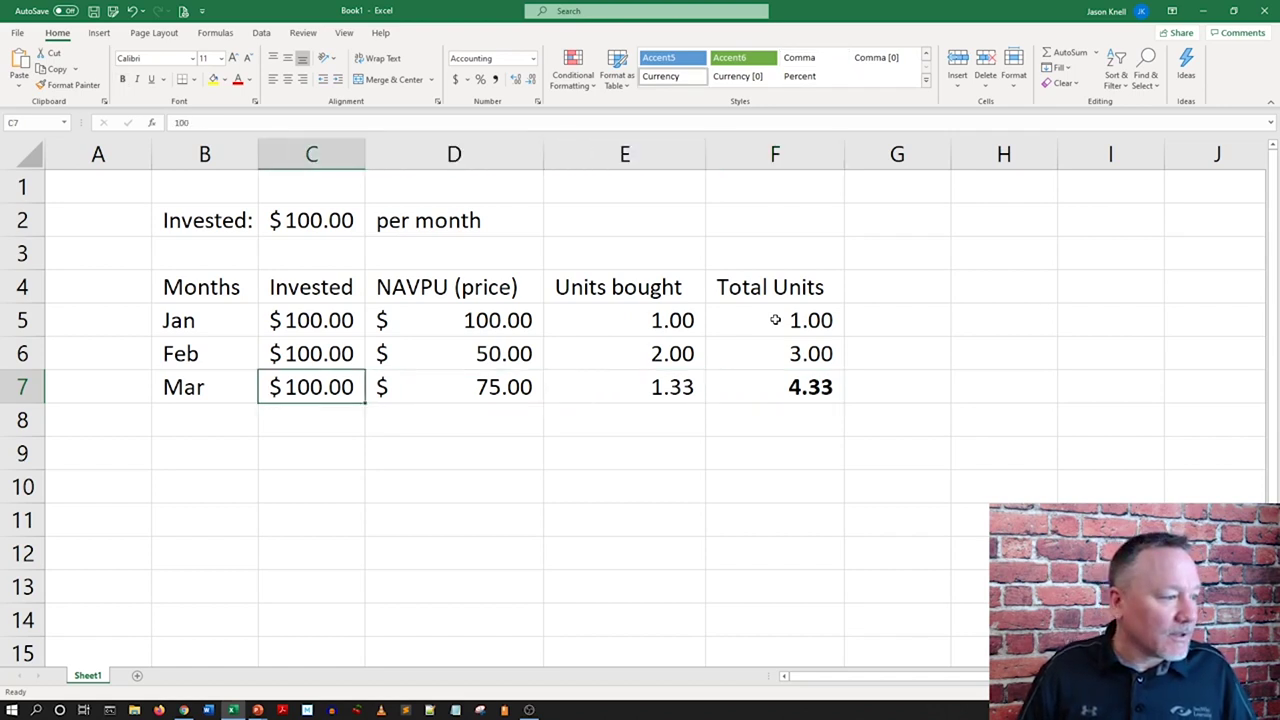
key(Down)
key(Down)
key(Left)
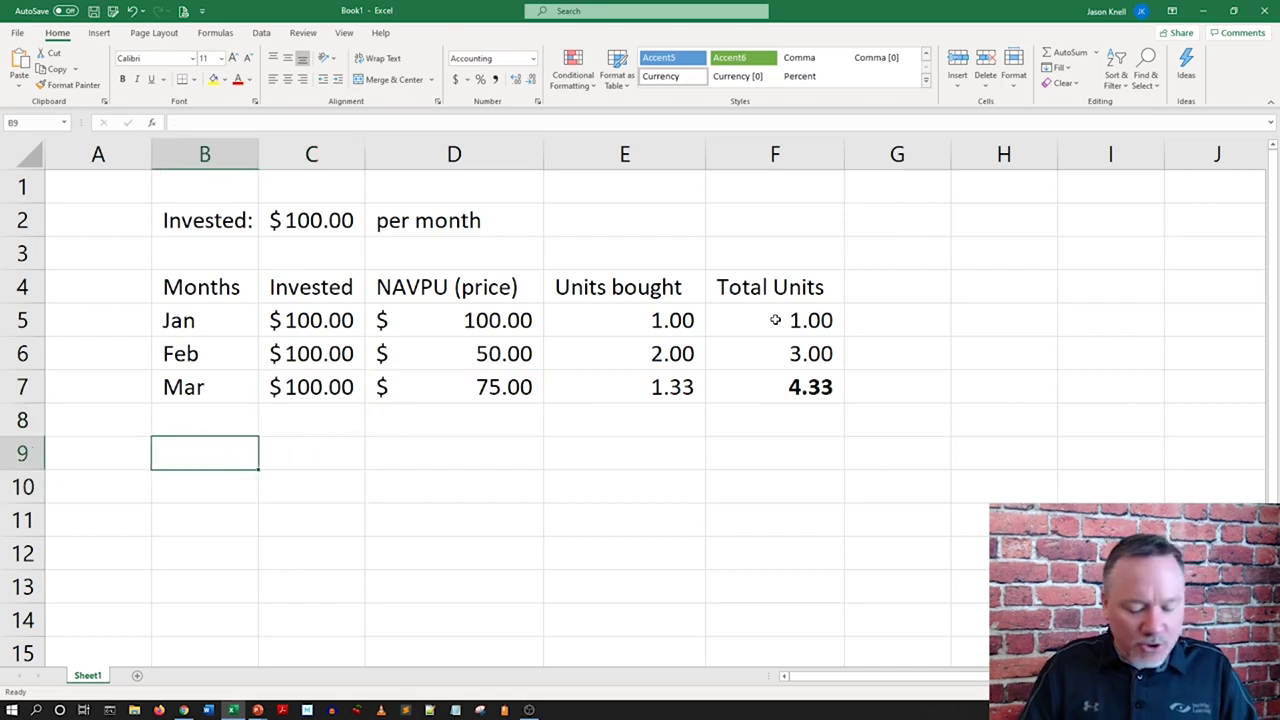
text(Total)
key(Return)
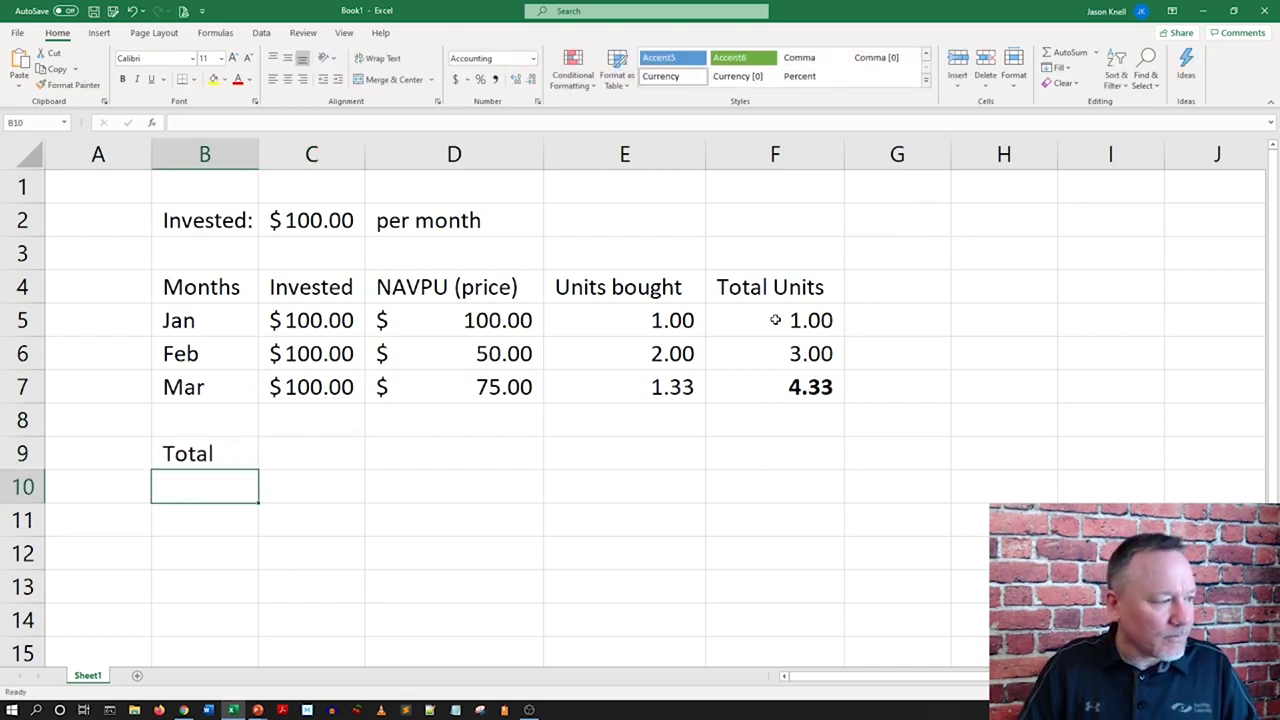
Step: Add up the three monthly investments in C9 with the formula =SUM(C5:C7)
key(Up)
key(Right)
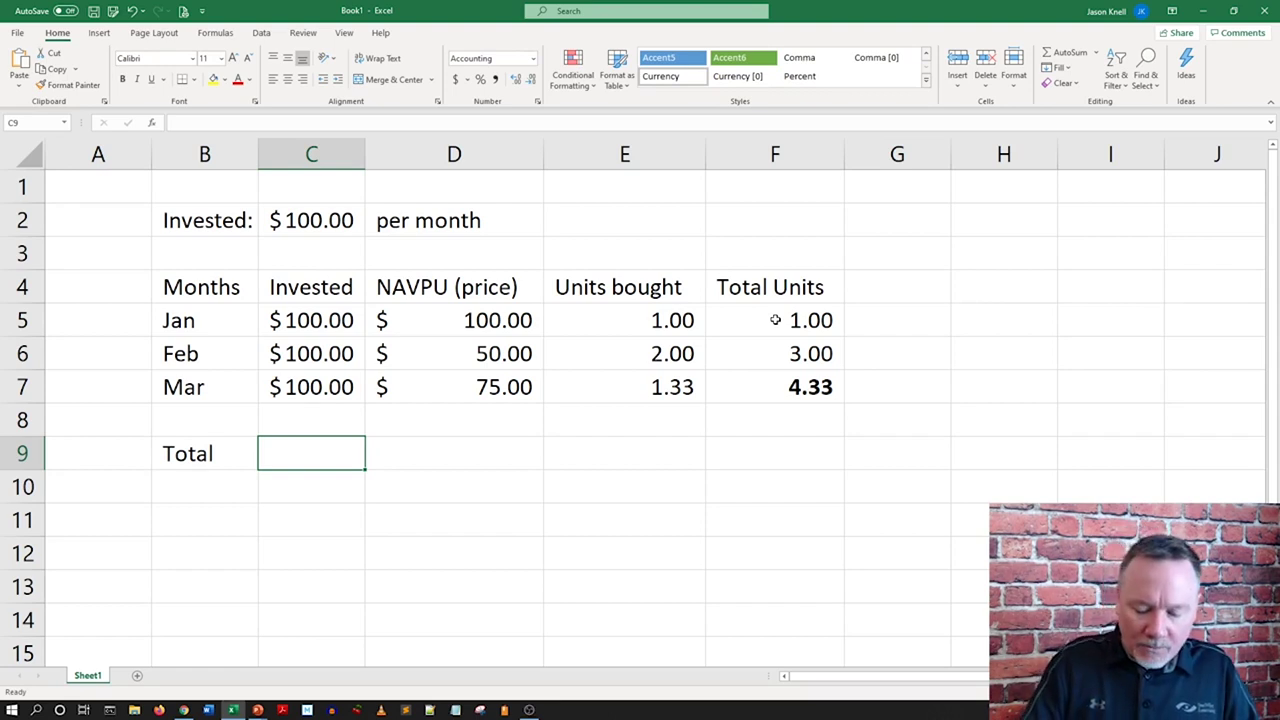
text(=sum()
key(Up)
key(Up)
key(Up)
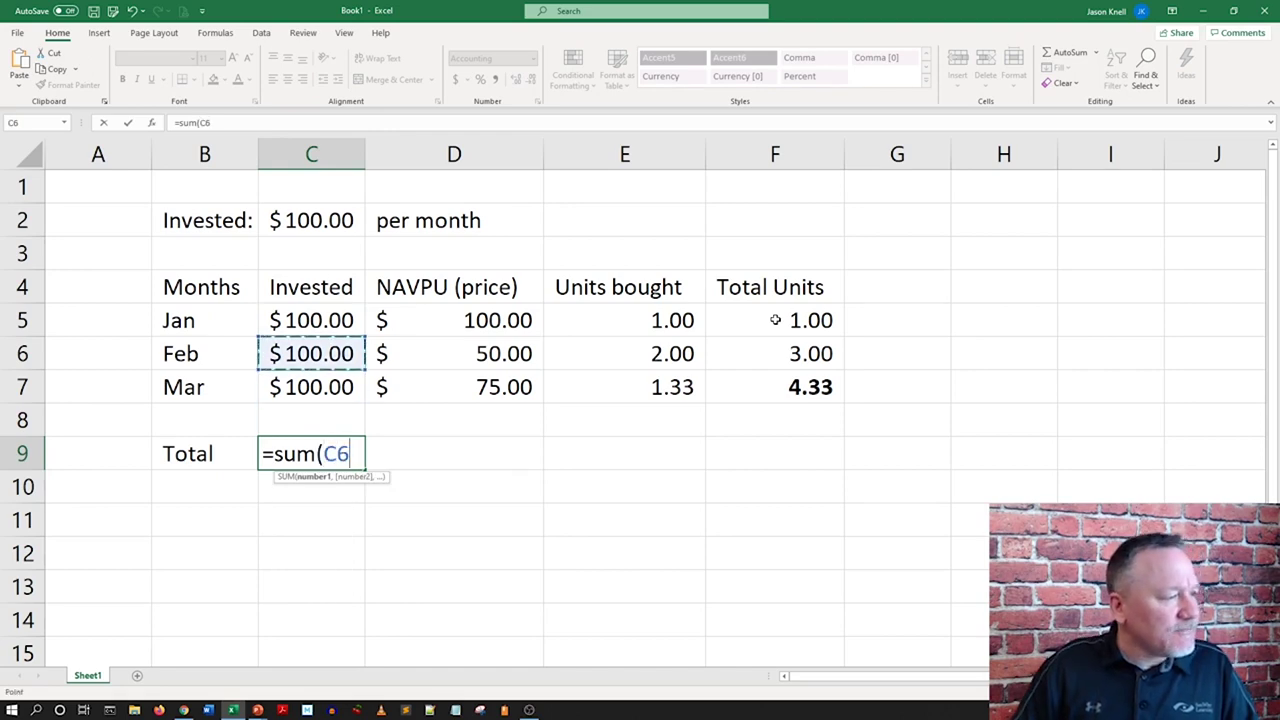
key(Up)
key(Up)
key(Down)
key(shift+Down)
key(shift+Down)
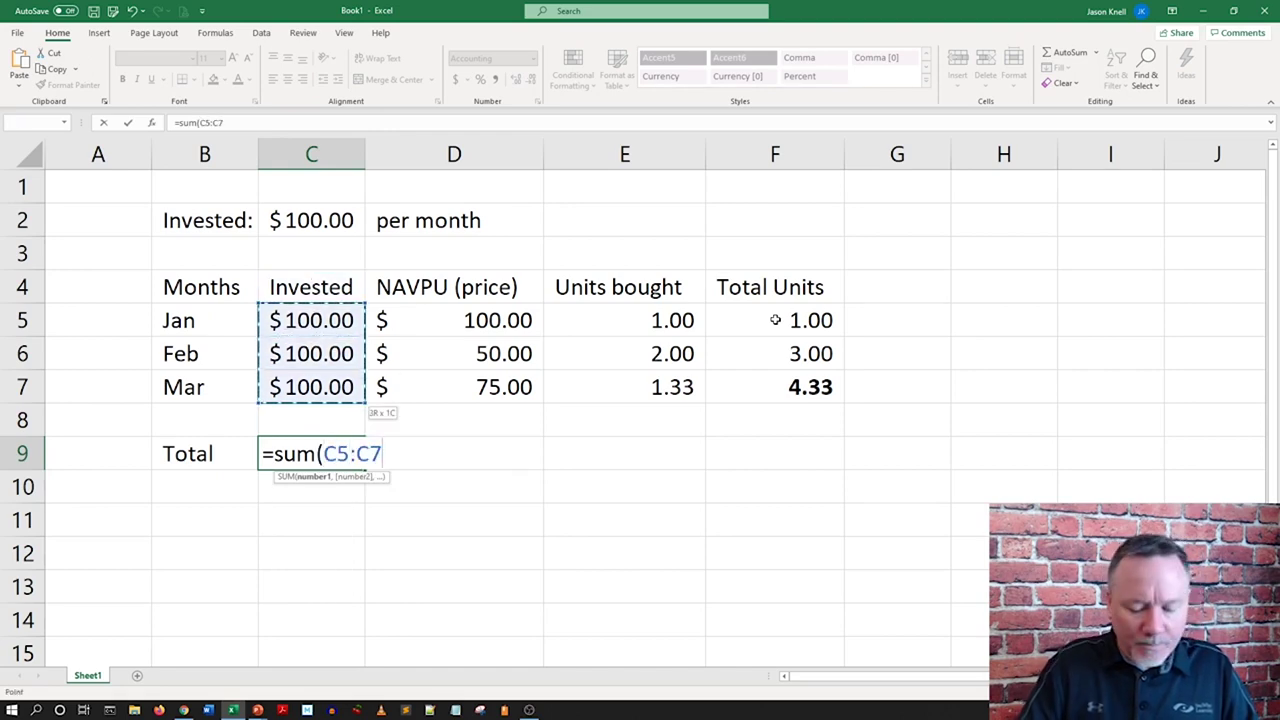
text())
key(Return)
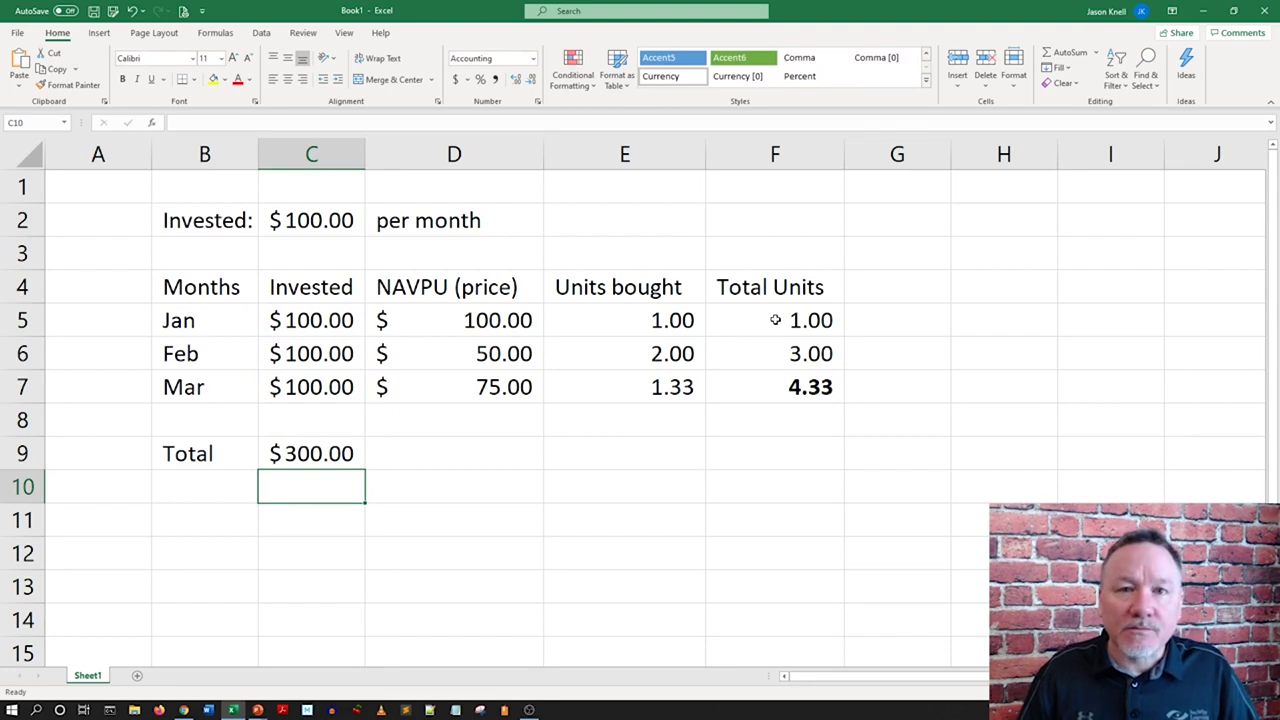
Step: Calculate the fund's current value in F9 by multiplying total units by March's price, using =F7*D7
key(Up)
key(Right)
key(Right)
key(Right)
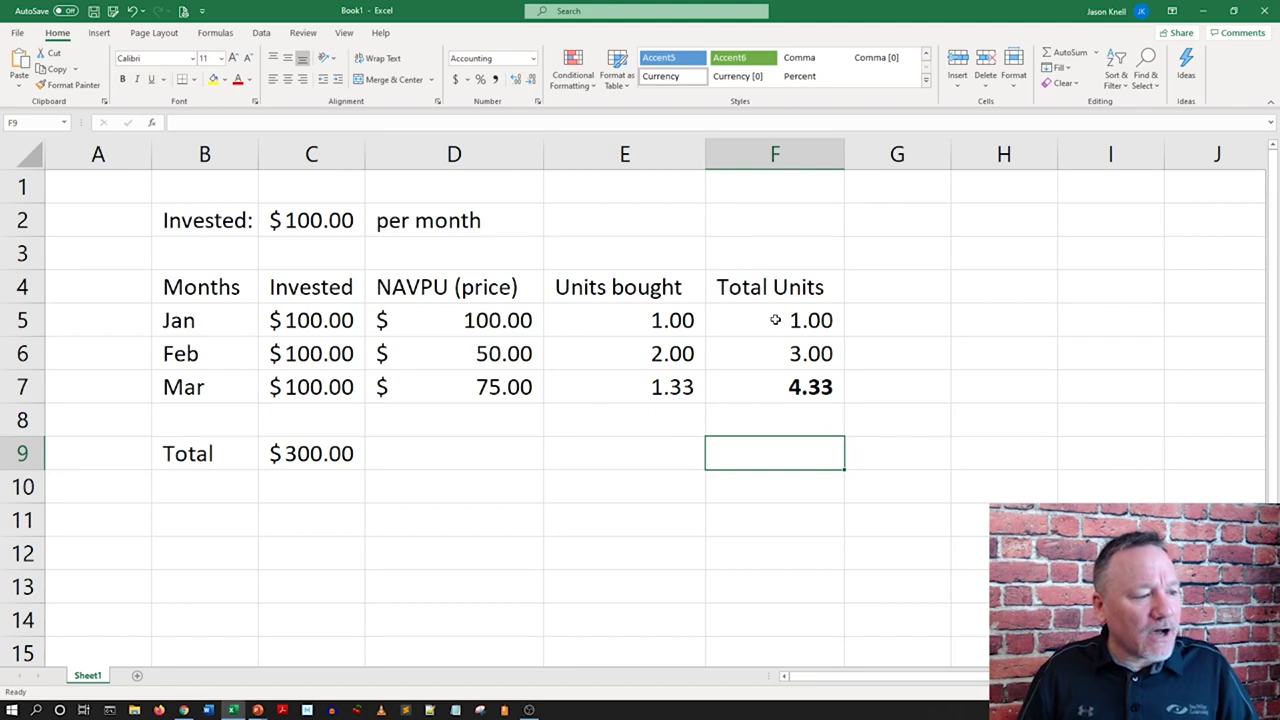
key(Up)
key(Up)
key(Down)
key(Down)
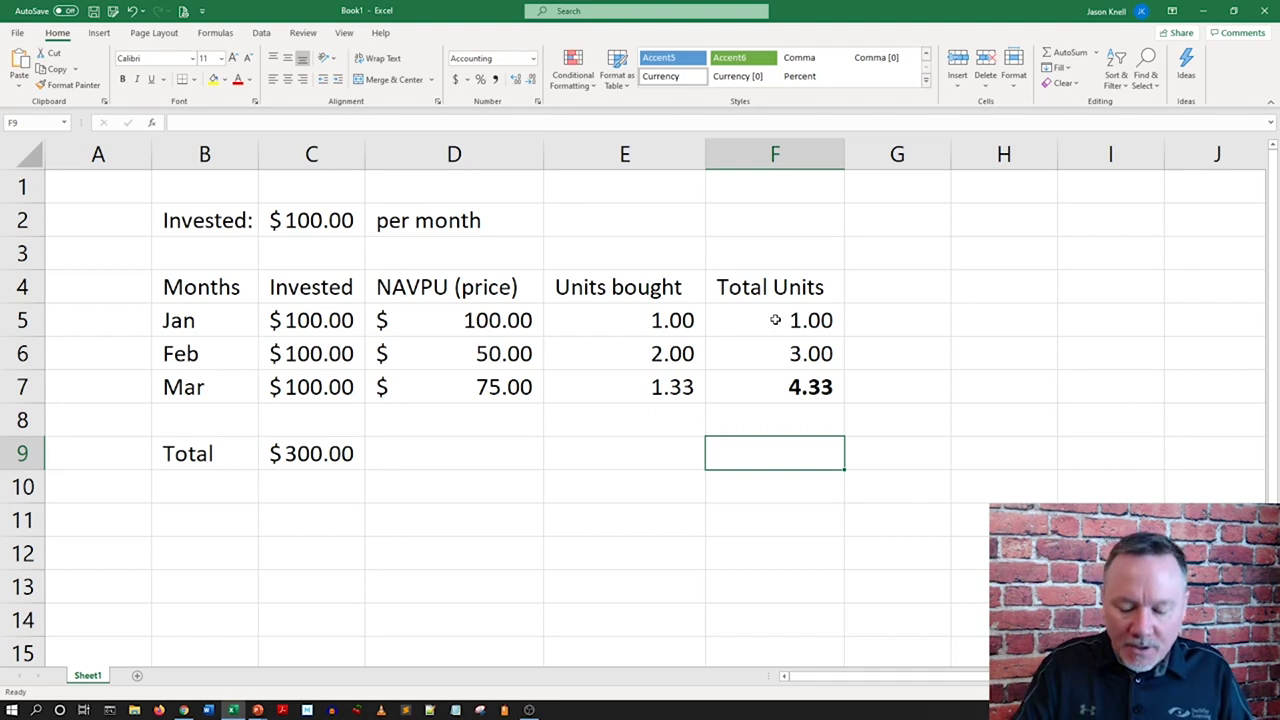
text(=)
key(Up)
key(Up)
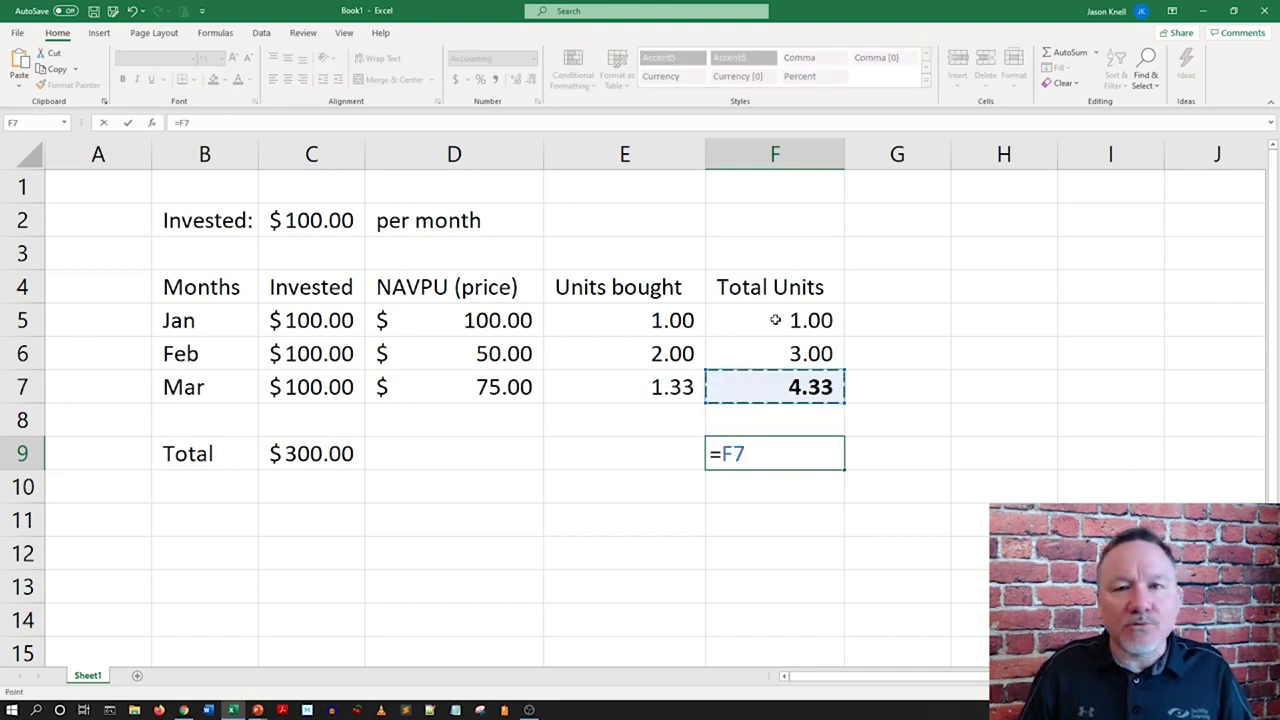
text(*)
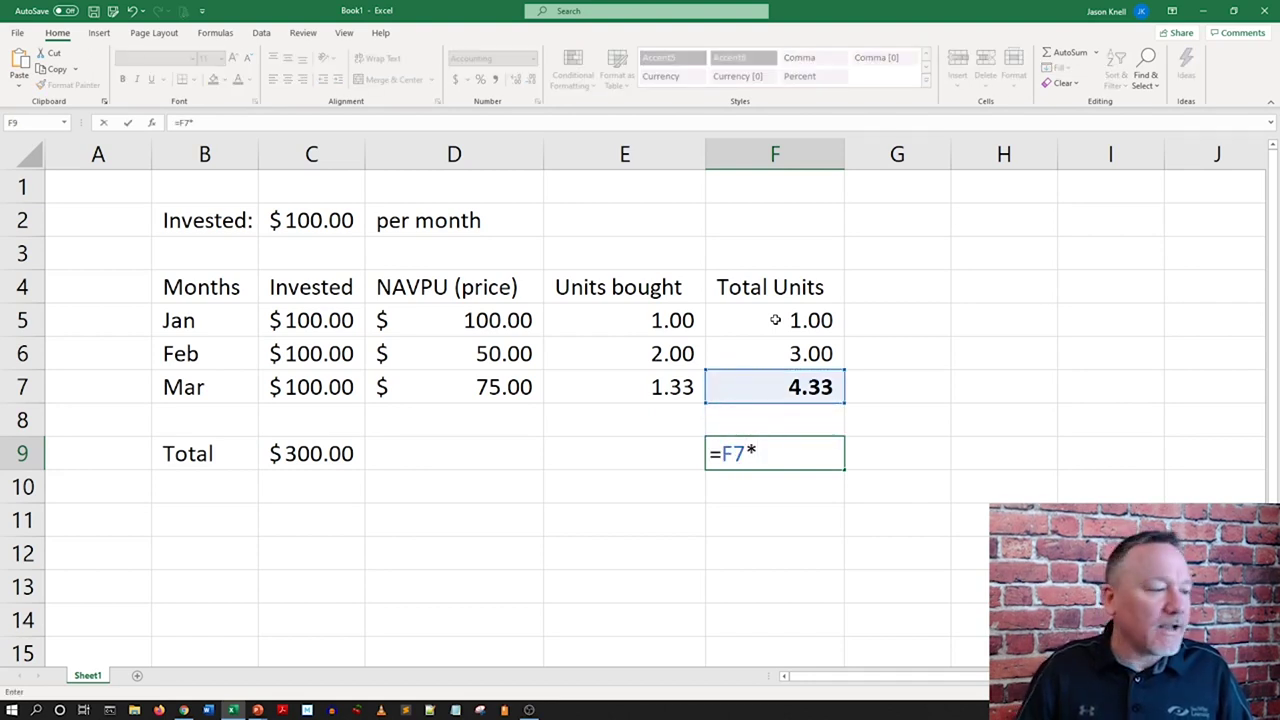
key(Up)
key(Up)
key(Left)
key(Left)
key(Return)
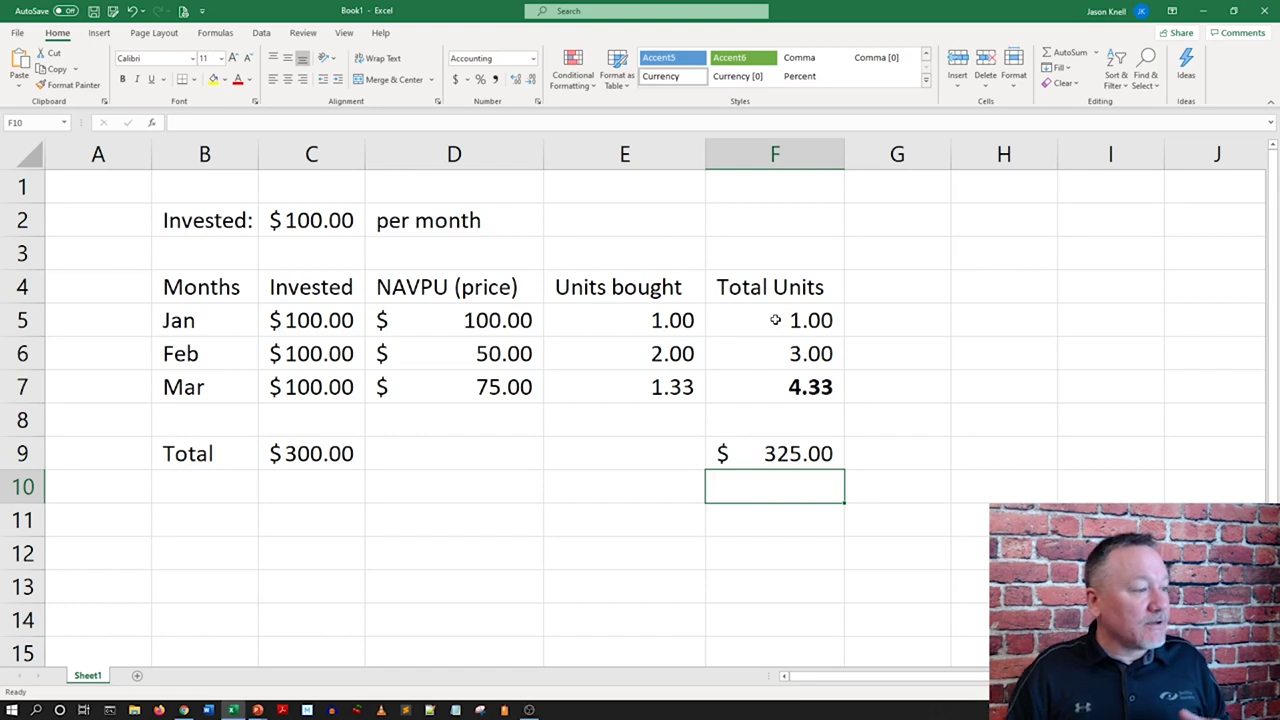
Step: Compare the total invested in C9 with the fund's value in F9 and switch to the PowerPoint slide show with Question 4
key(Up)
key(Left)
key(Left)
key(Left)
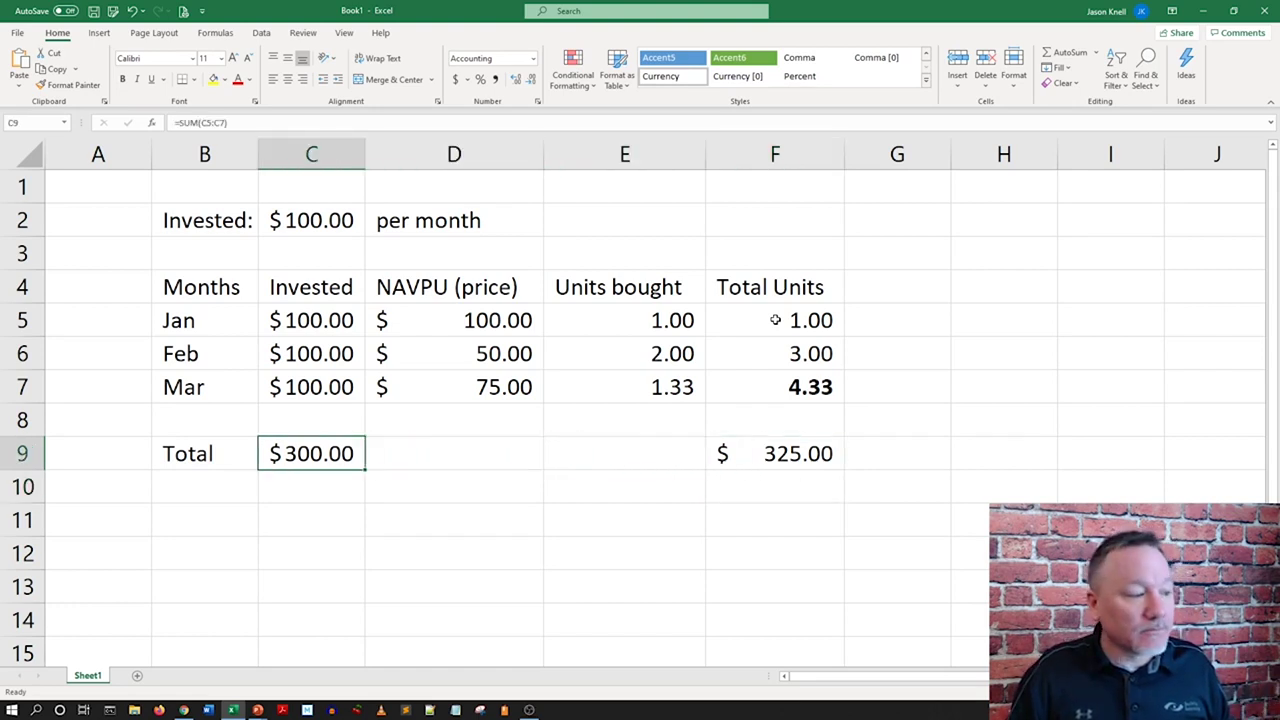
key(Right)
key(Right)
key(Right)
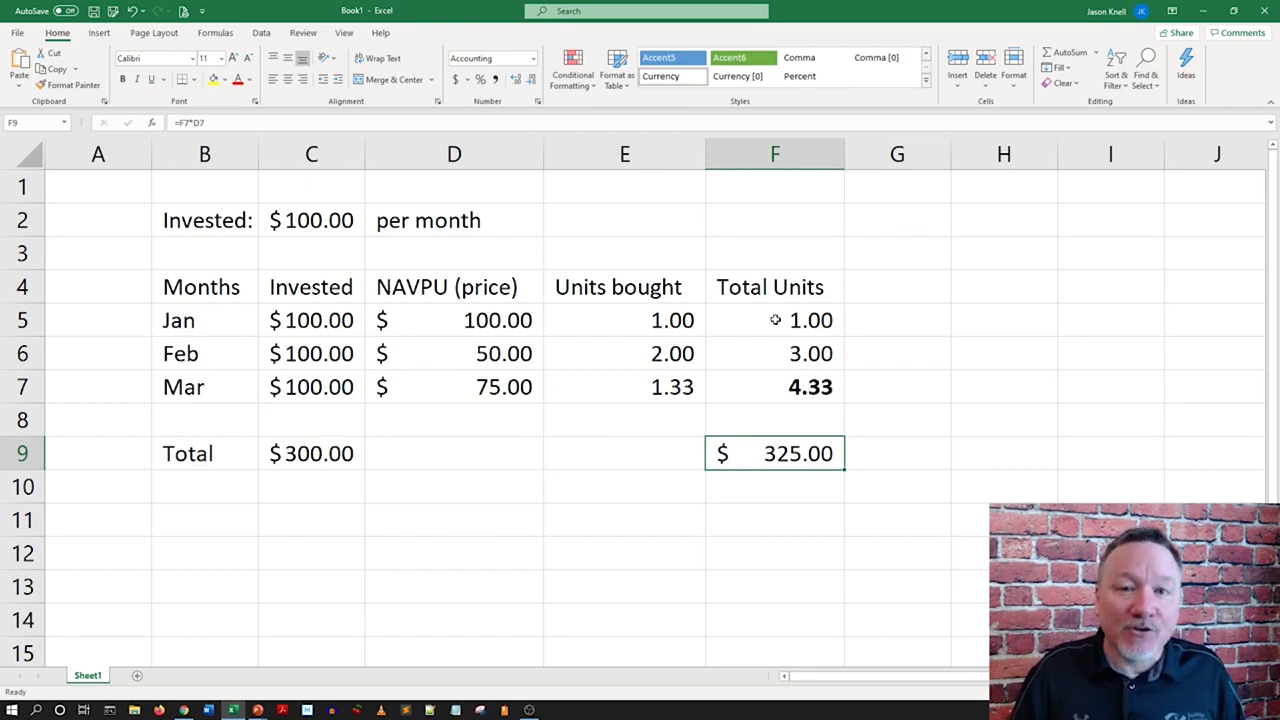
key(Down)
key(Down)
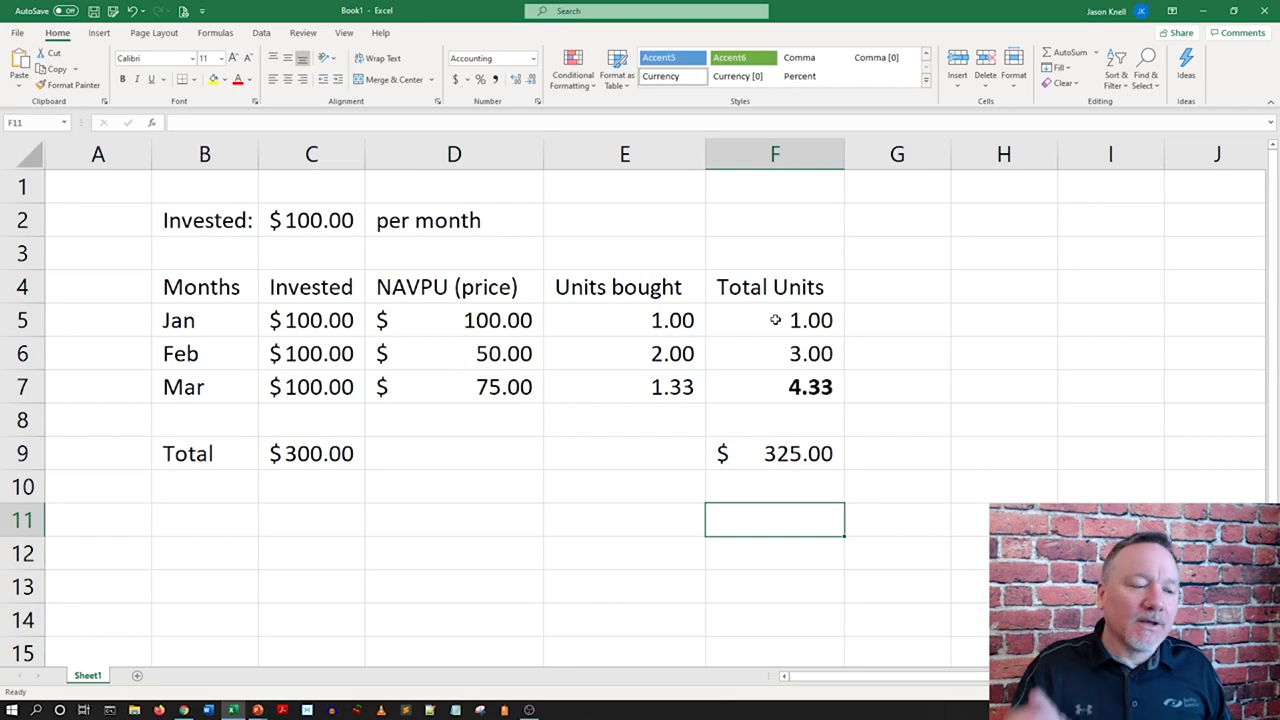
key(alt+Tab)
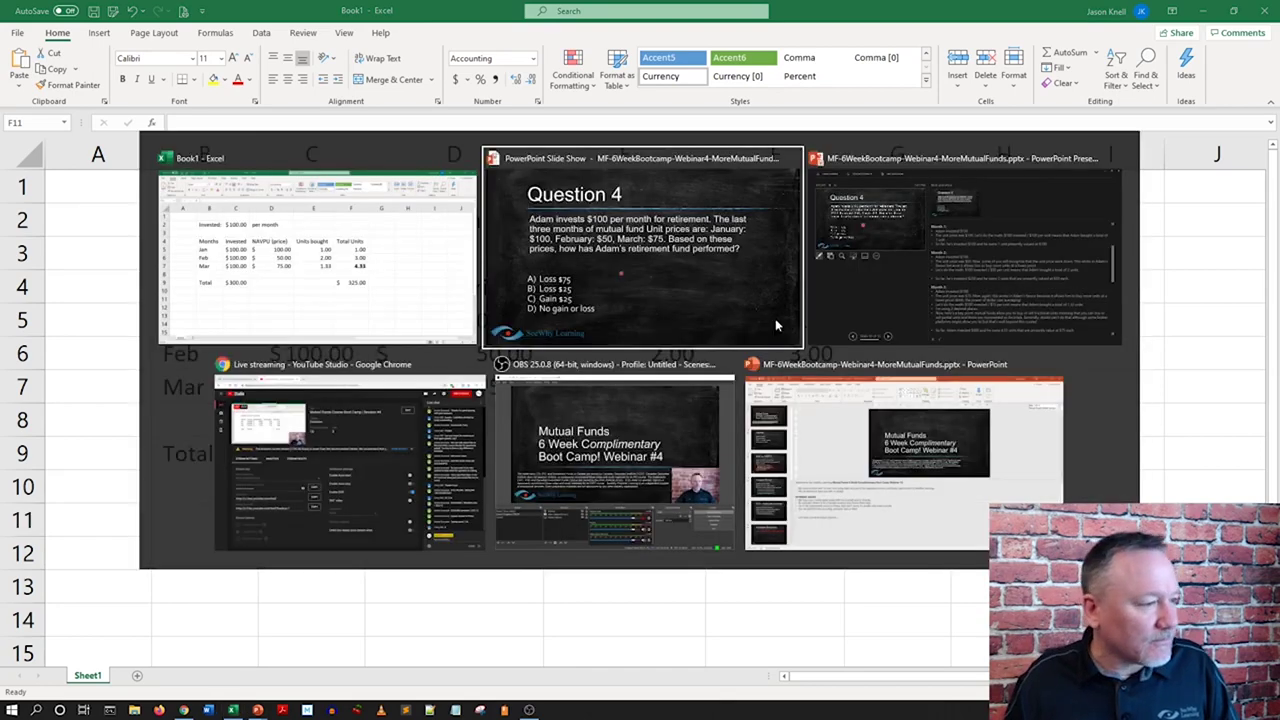